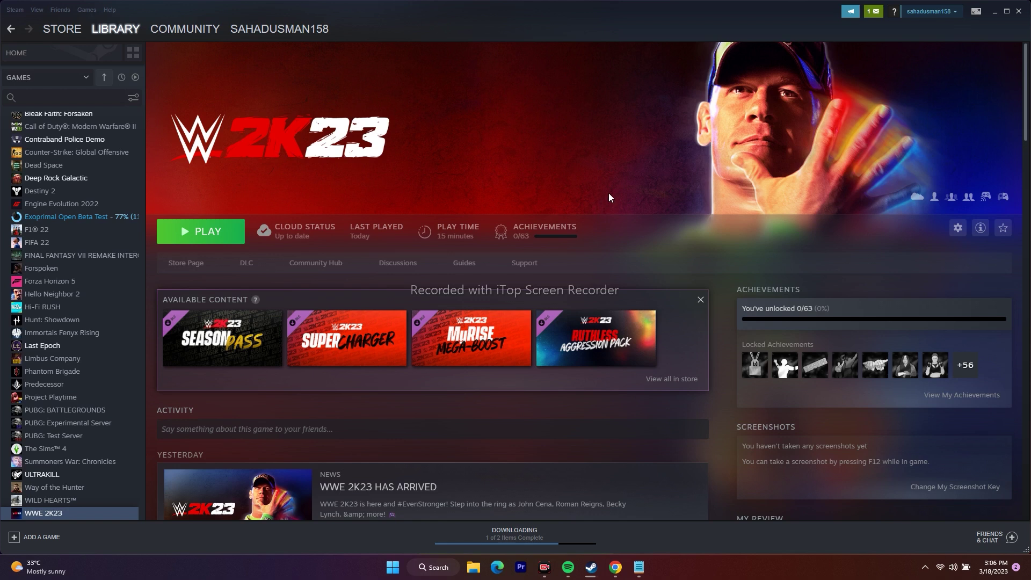
Step: Glance at the Start menu's power options, then return to Steam
left_click(993, 13)
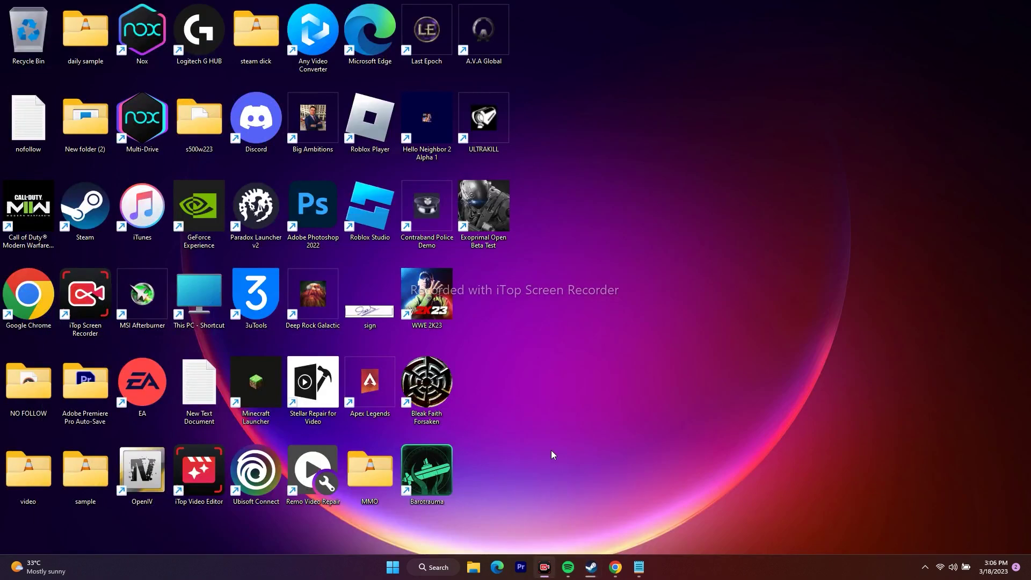
left_click(394, 568)
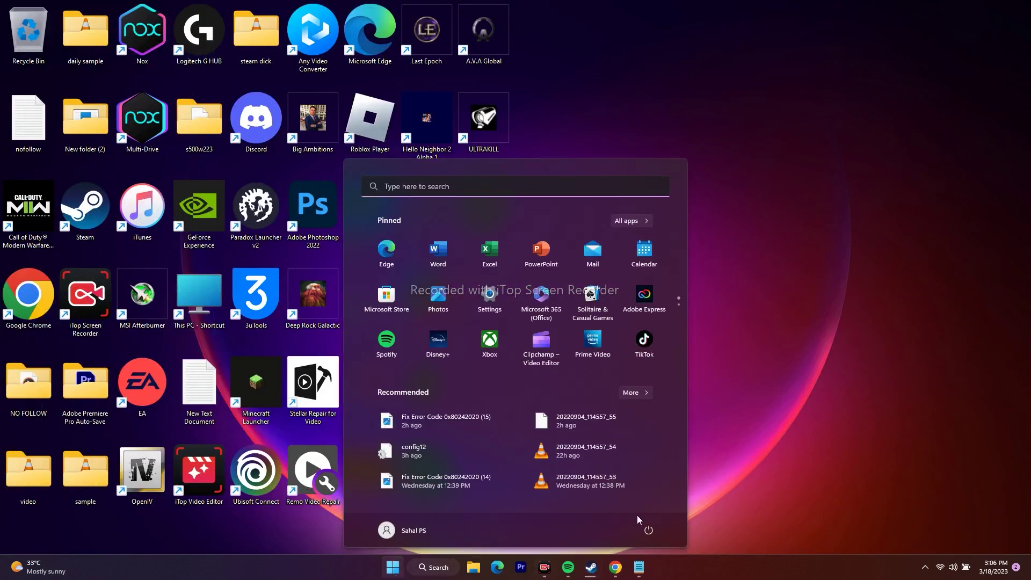
left_click(649, 531)
left_click(775, 454)
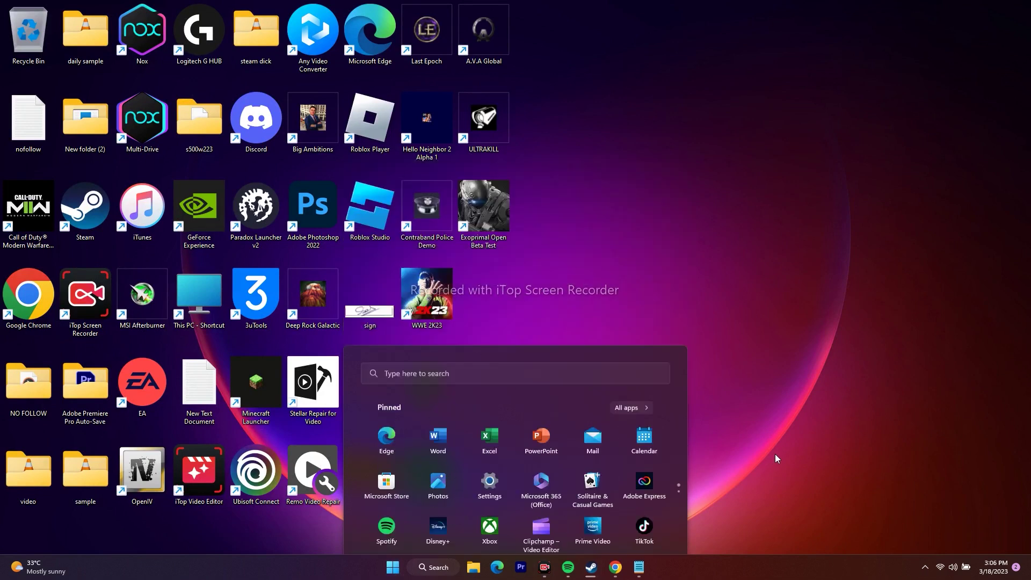
left_click(591, 567)
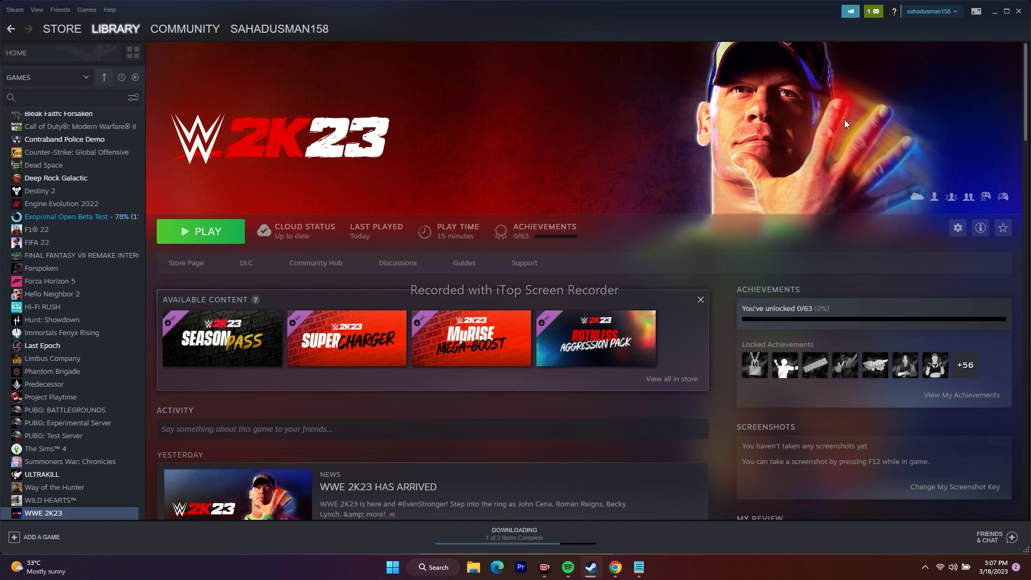
Step: Open Settings and review the automatic Date & time settings under Time & language
left_click(996, 13)
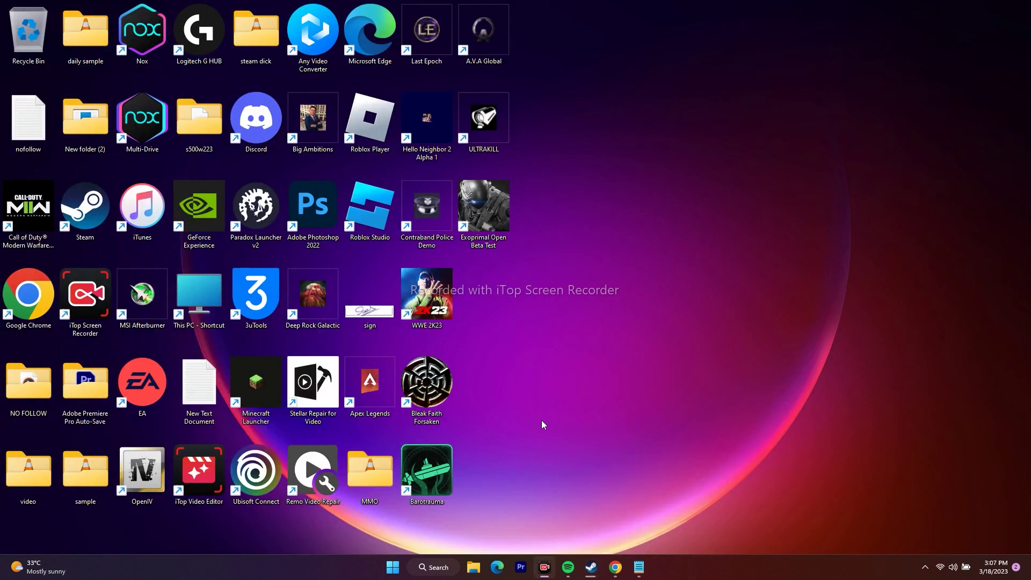
left_click(435, 569)
left_click(369, 308)
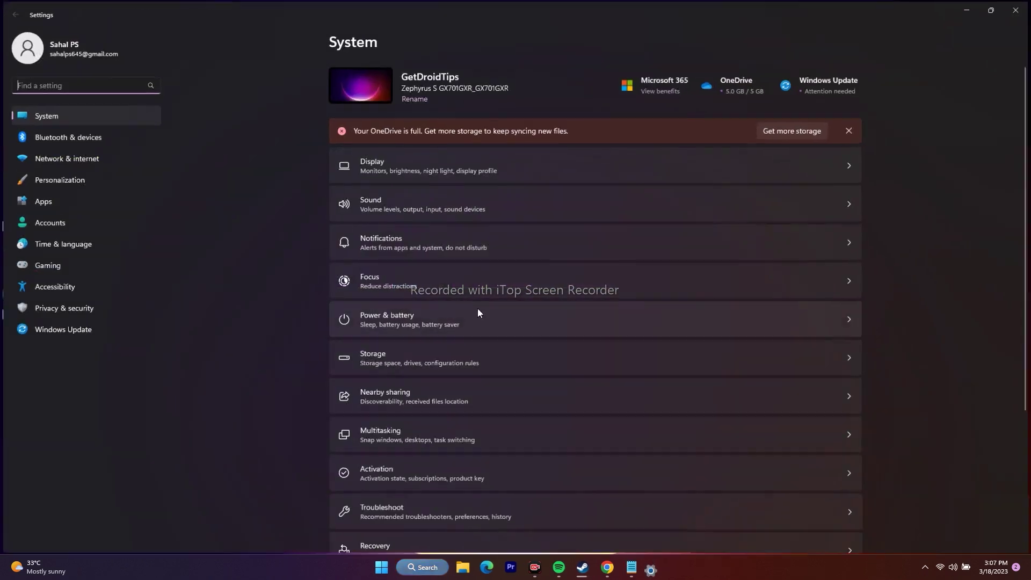
left_click(69, 246)
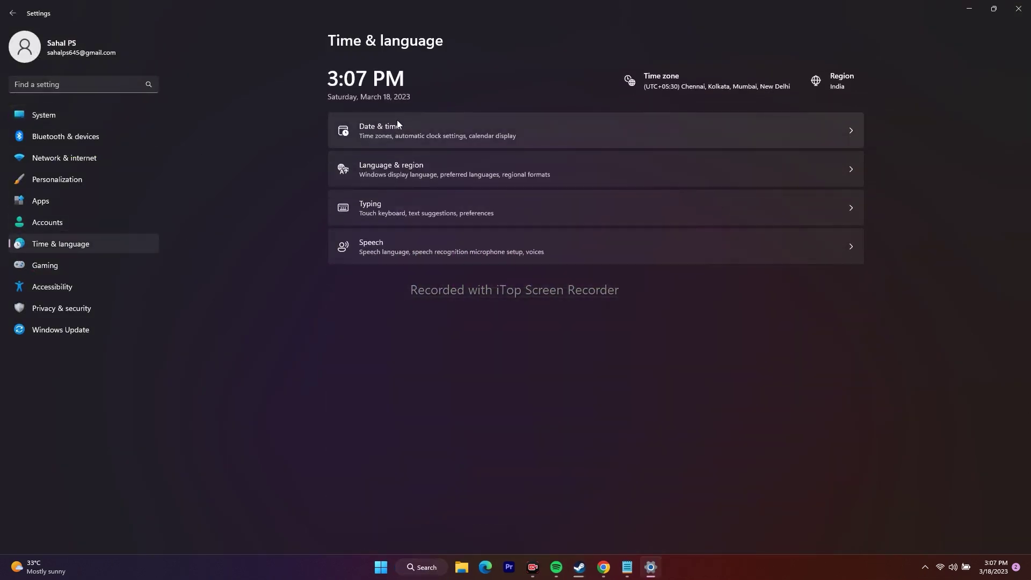
left_click(376, 127)
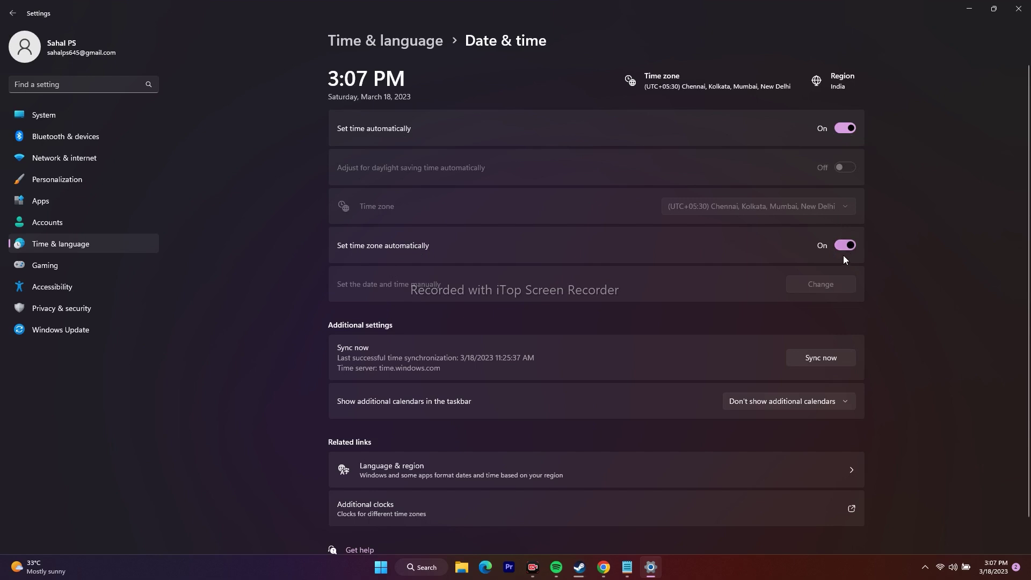
Step: Review Language & region, with India as the region, then close Settings
left_click(13, 13)
left_click(370, 170)
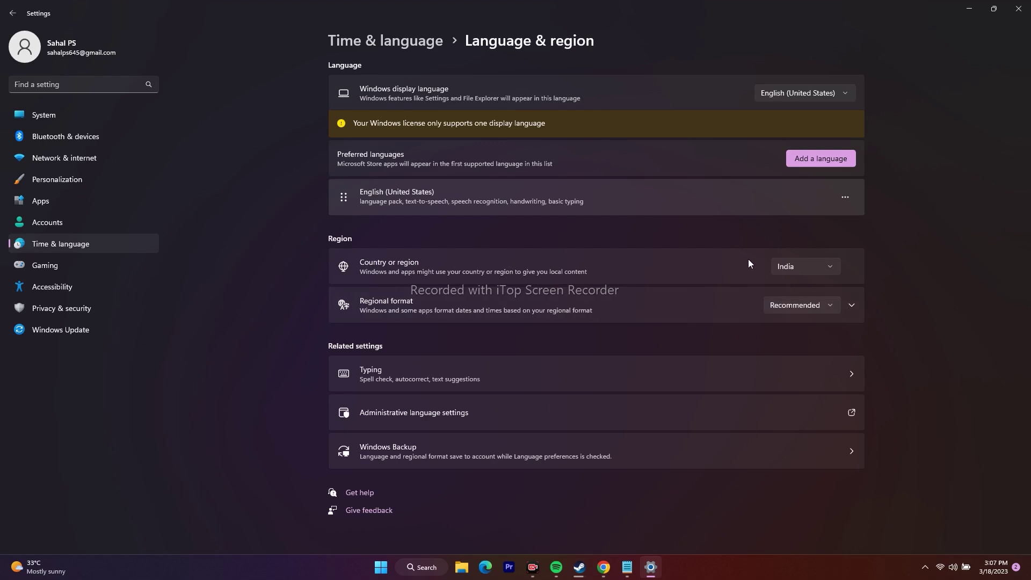
left_click(1019, 9)
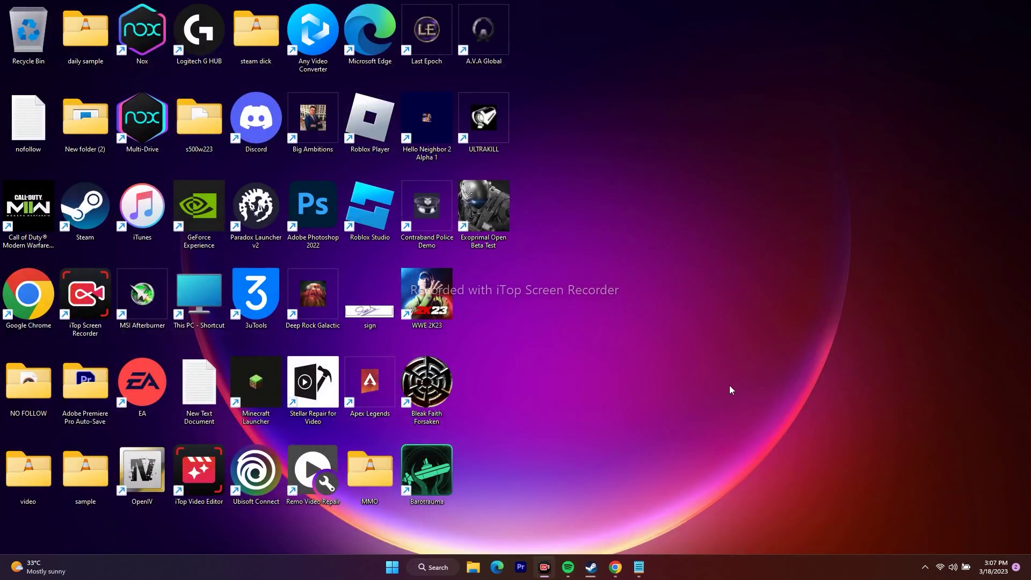
Step: Open Control Panel from search and view the Windows Defender Firewall page, which shows Off
left_click(591, 567)
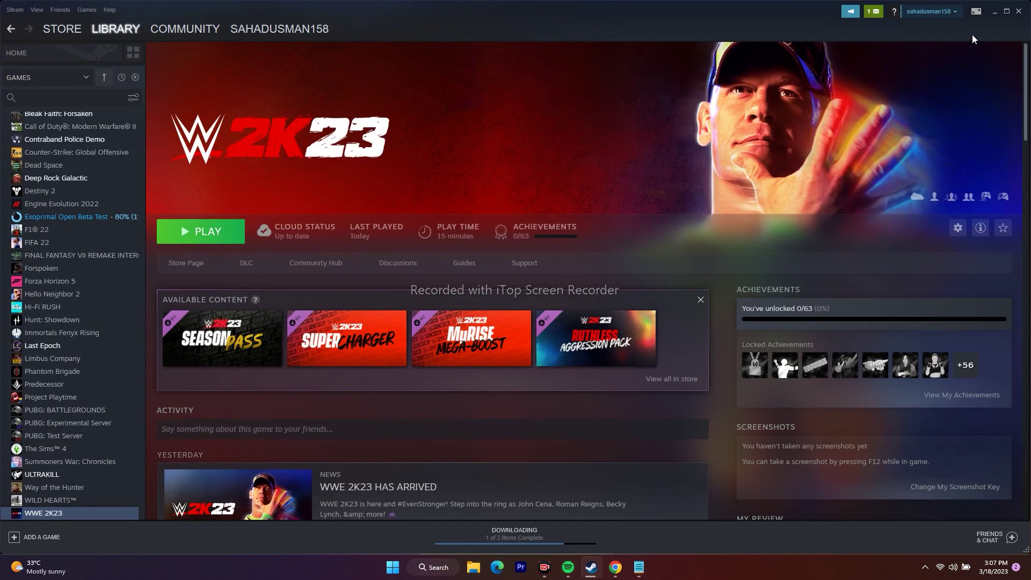
left_click(994, 13)
left_click(438, 567)
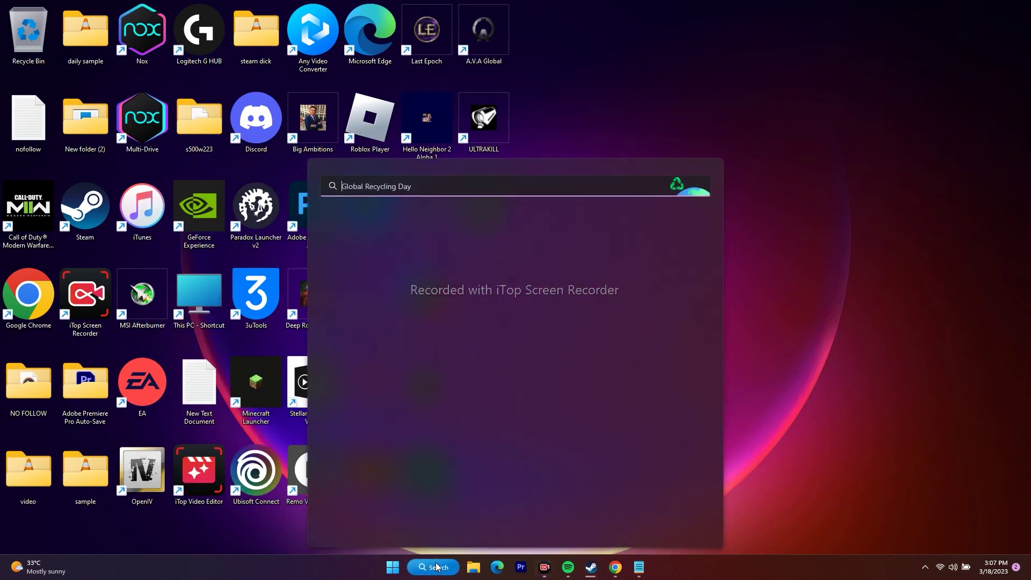
left_click(382, 288)
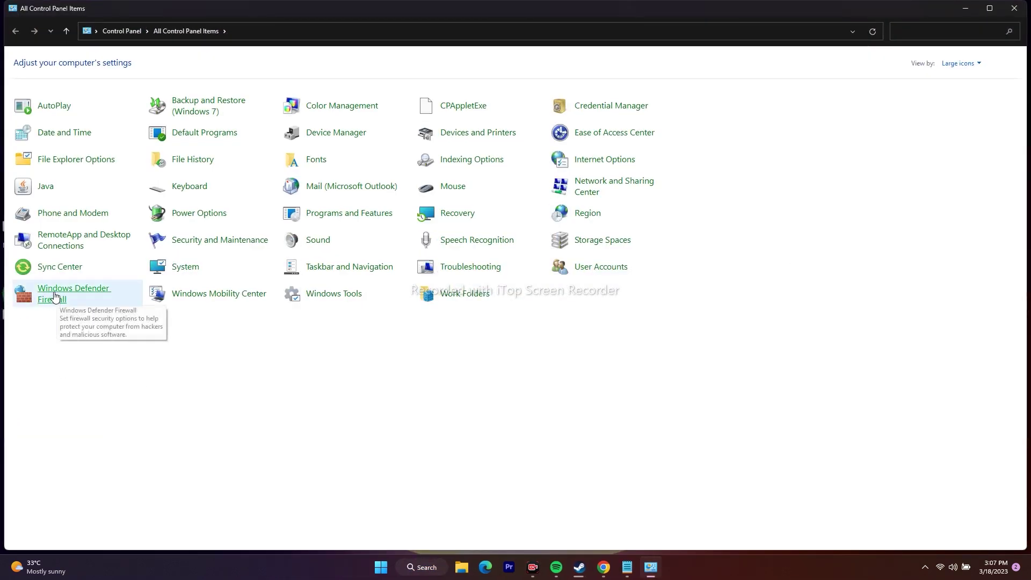
left_click(55, 296)
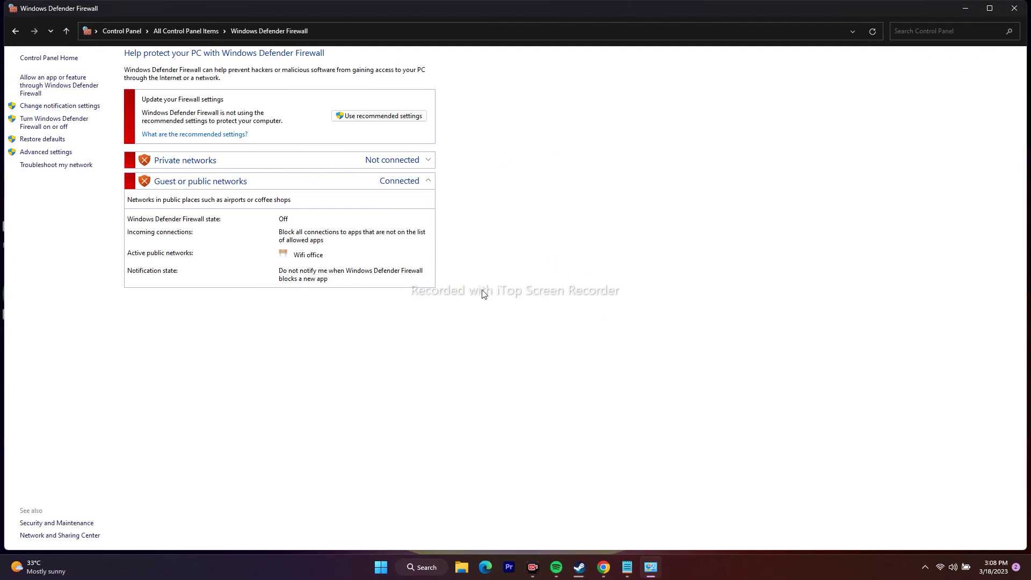
left_click(29, 87)
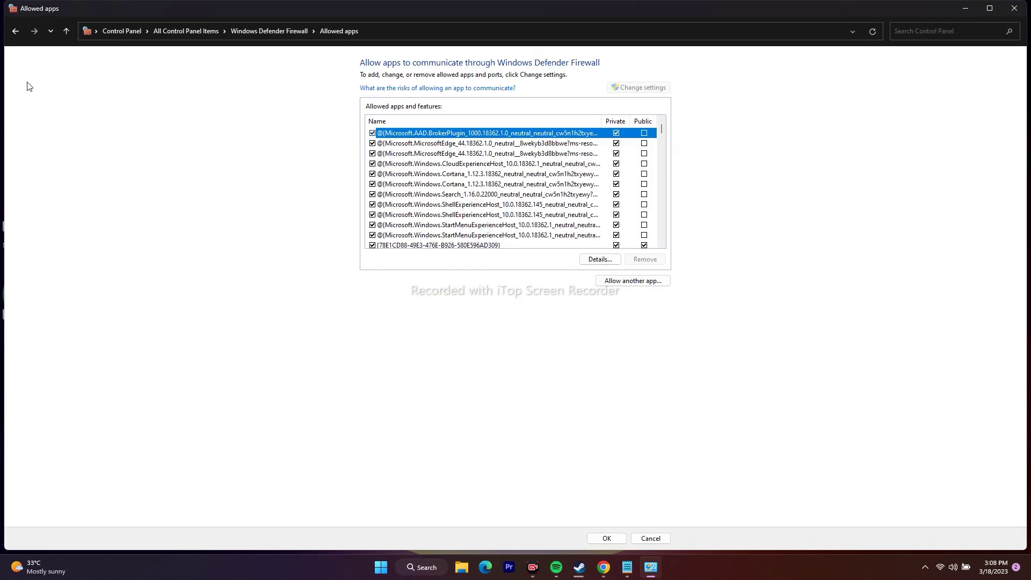
scroll(525, 172, "down", 10)
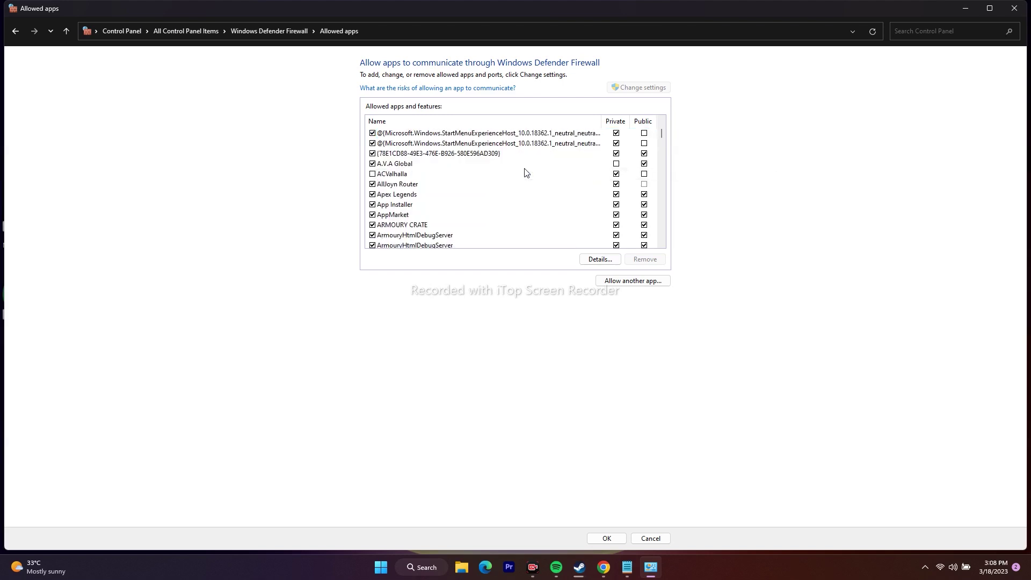
scroll(525, 173, "down", 10)
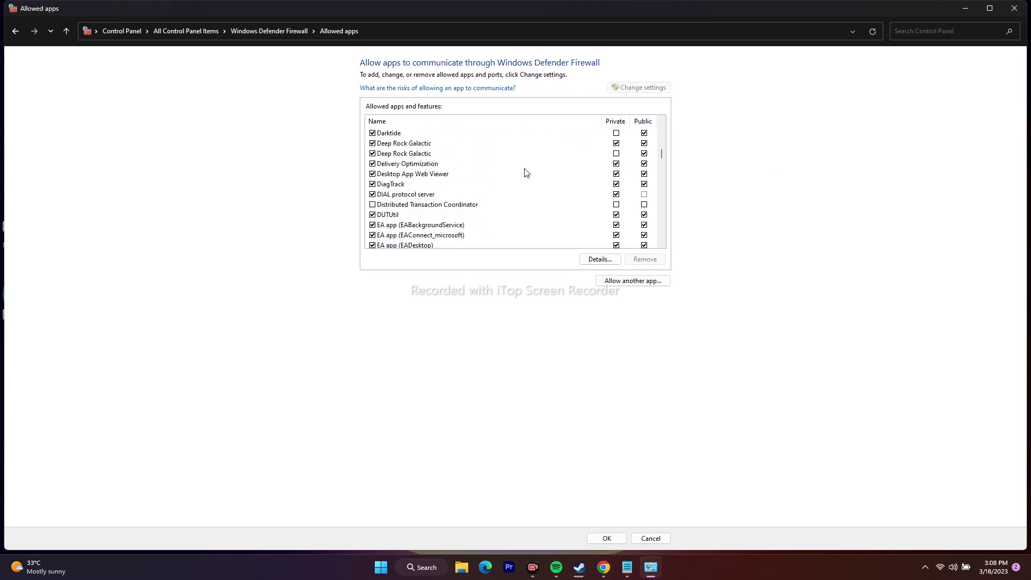
scroll(525, 172, "down", 15)
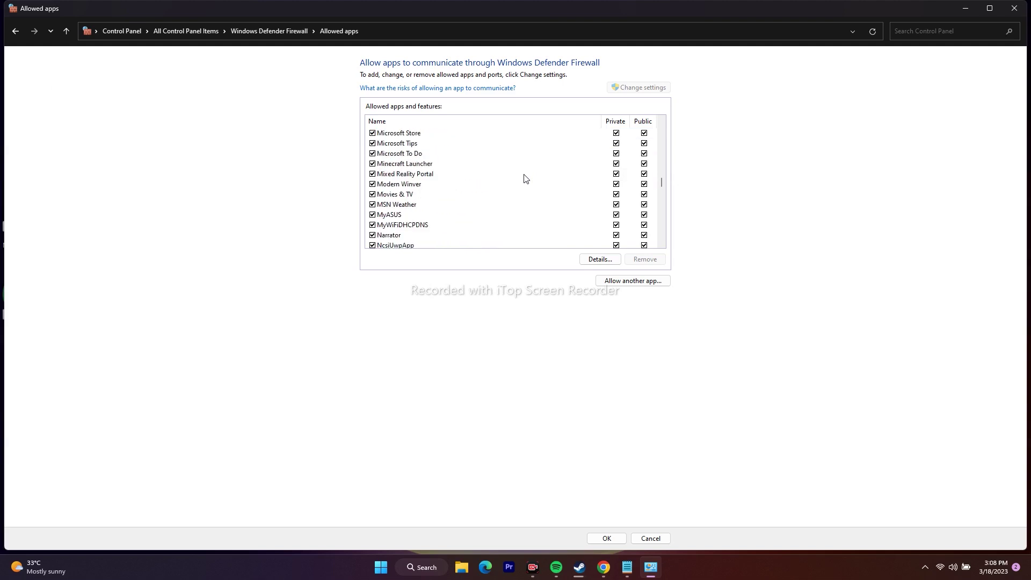
scroll(525, 179, "down", 15)
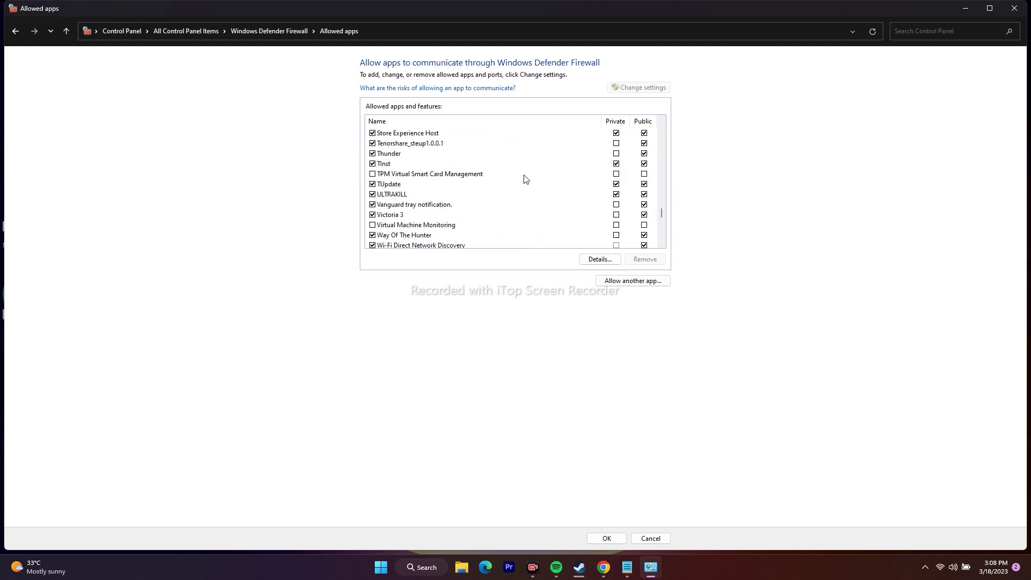
scroll(525, 179, "up", 1)
scroll(525, 179, "down", 7)
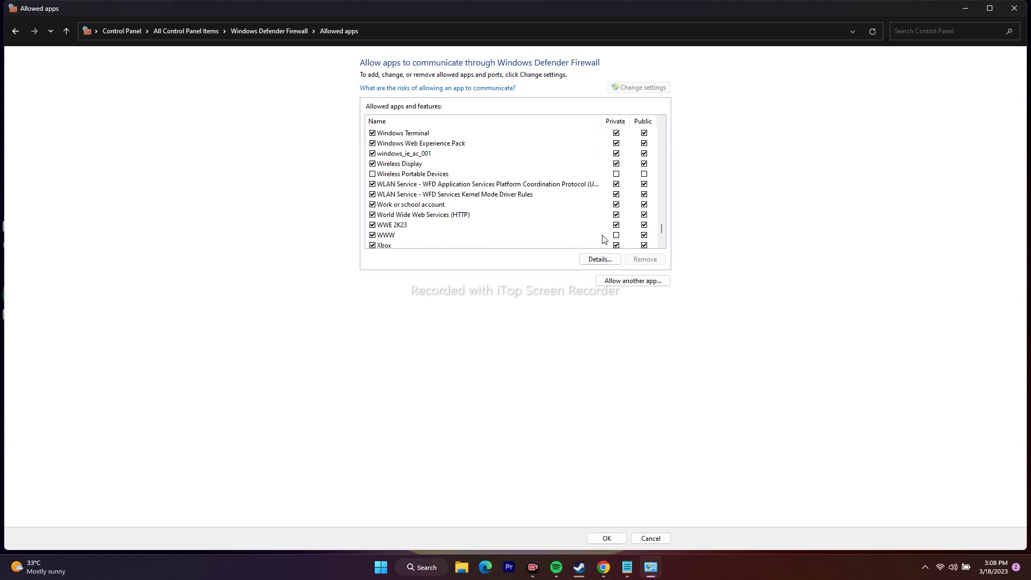
left_click(616, 234)
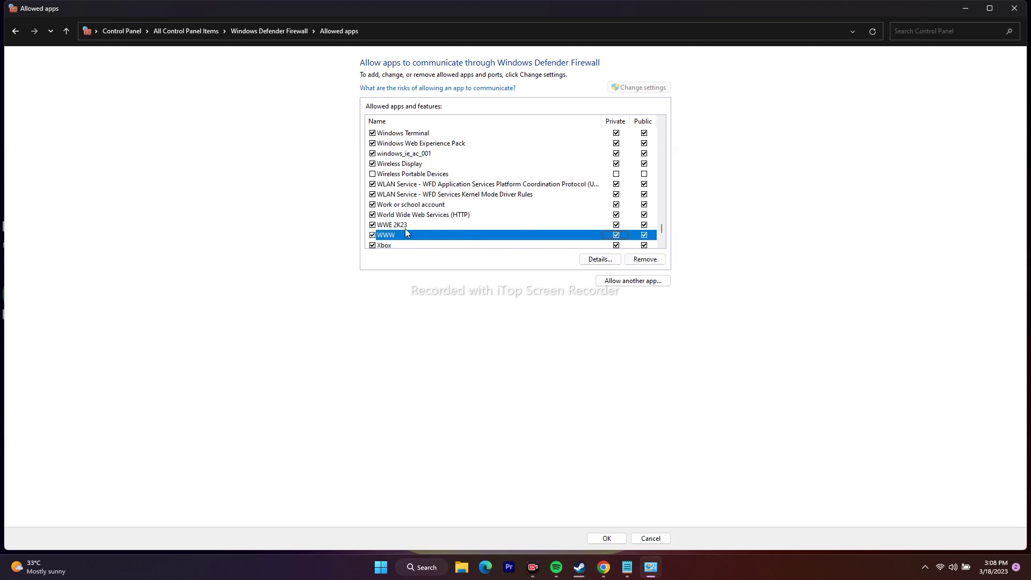
Step: Start adding an app and browse to C:\Program Files (x86)
left_click(629, 283)
left_click(590, 333)
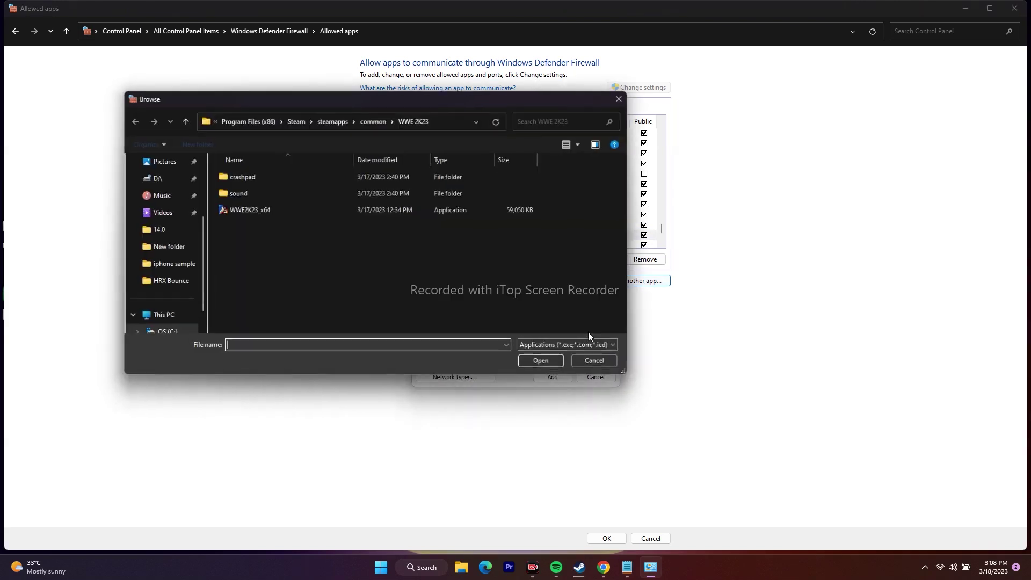
left_click(172, 318)
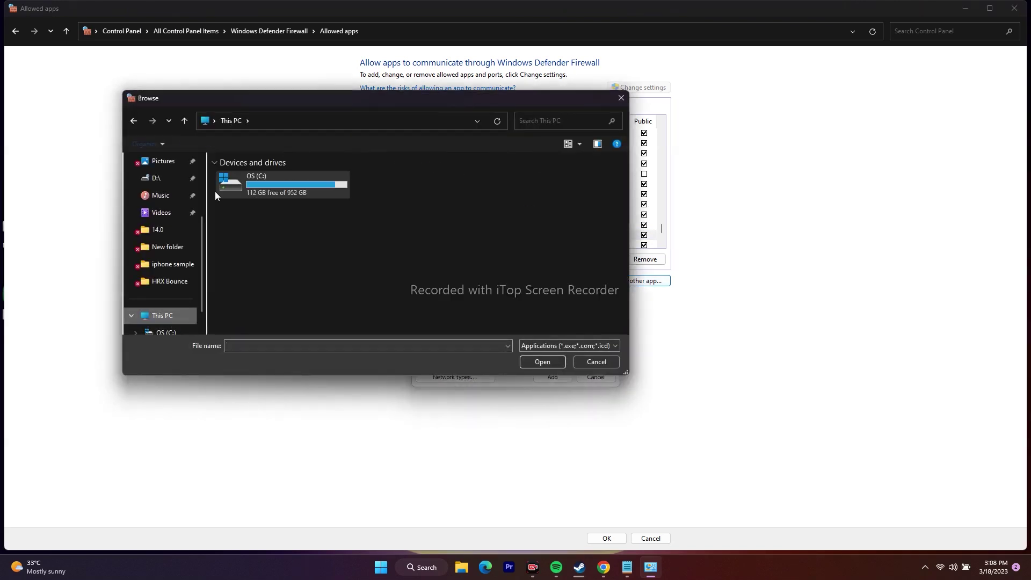
double_click(269, 193)
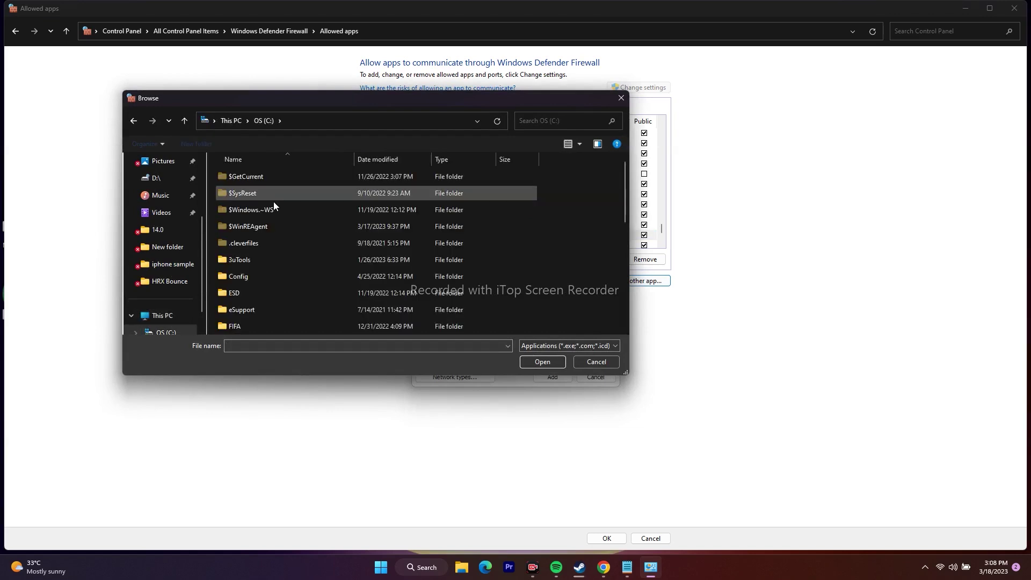
scroll(261, 224, "down", 3)
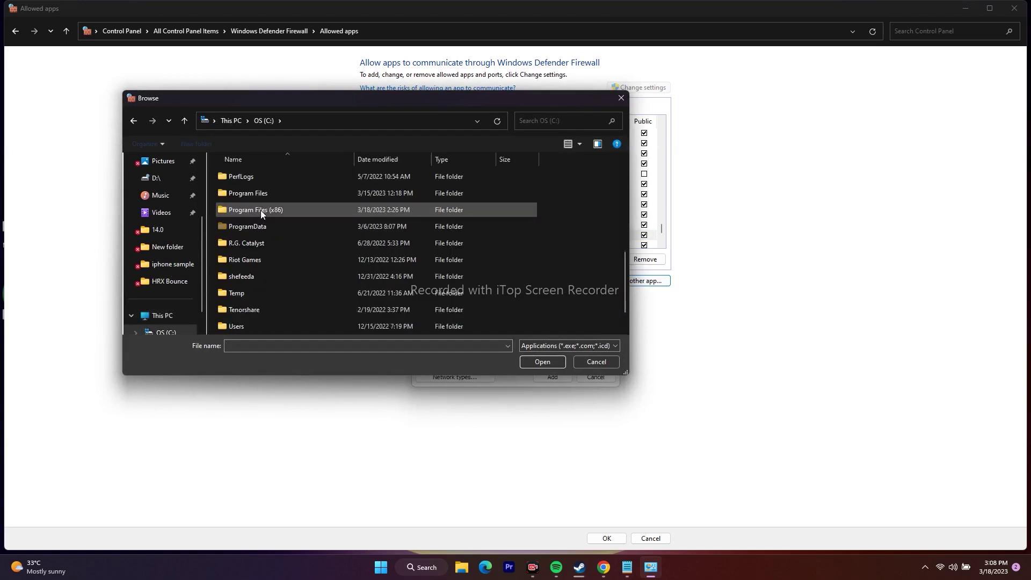
double_click(279, 211)
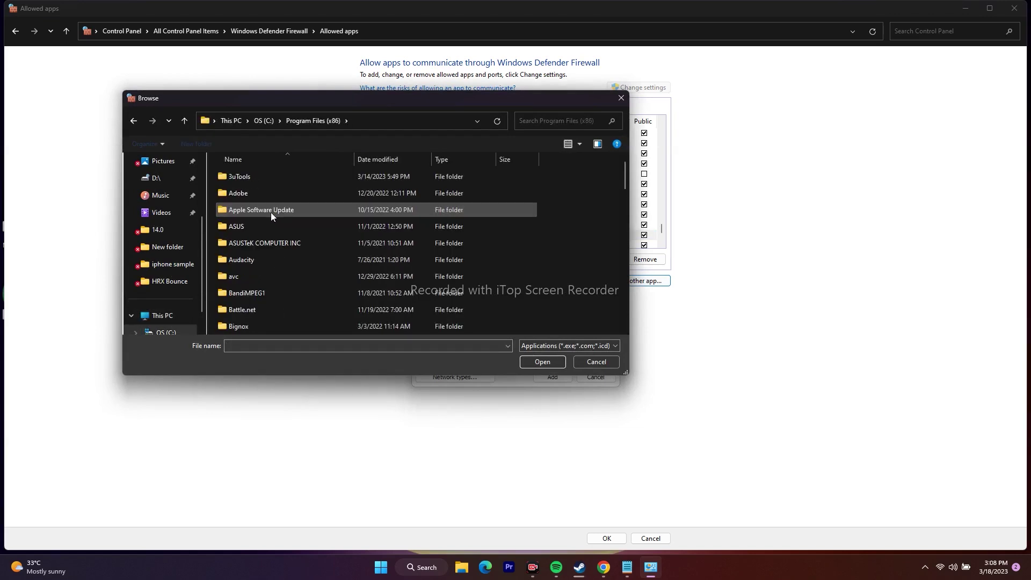
Step: Navigate into Steam > steamapps > common > WWE 2K23
scroll(270, 212, "down", 13)
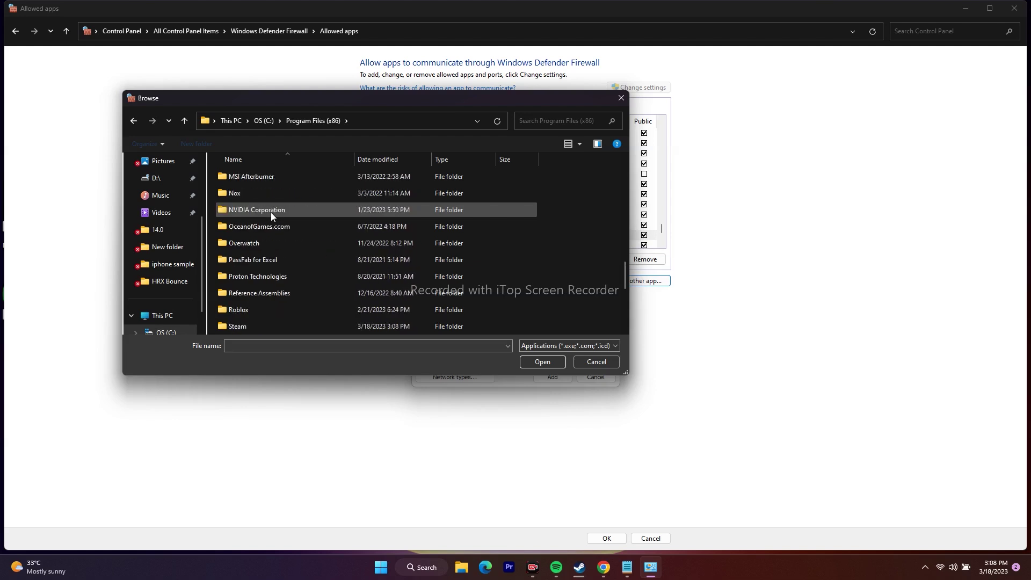
scroll(271, 213, "down", 1)
double_click(253, 225)
scroll(260, 203, "down", 2)
scroll(261, 206, "down", 3)
double_click(262, 210)
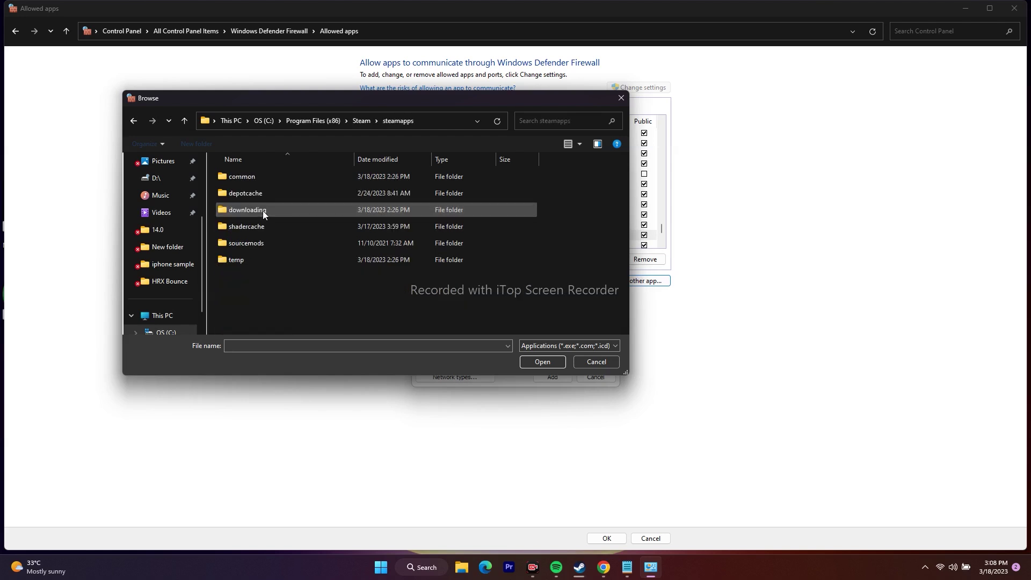
double_click(257, 179)
scroll(268, 223, "down", 8)
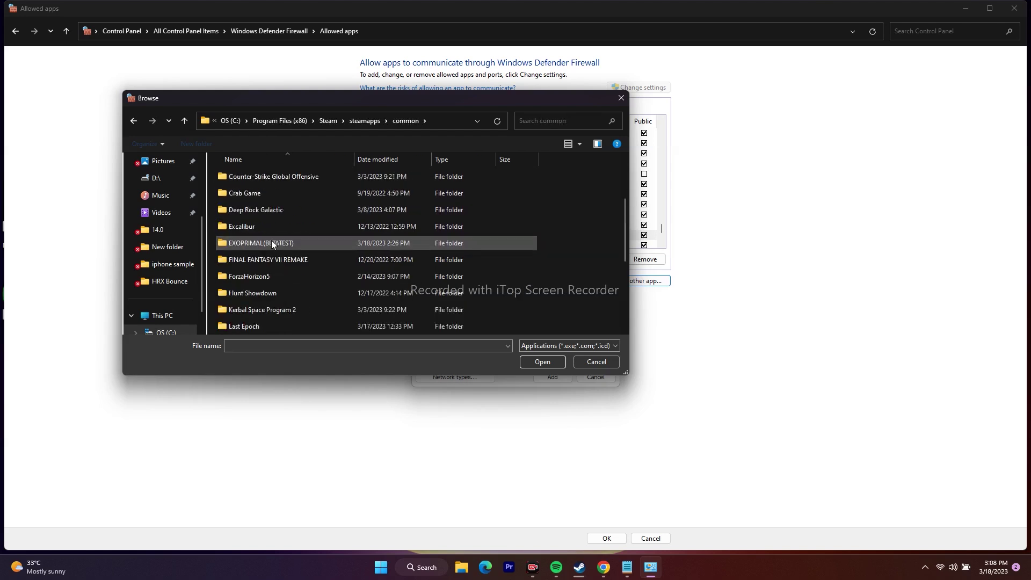
scroll(271, 240, "down", 1)
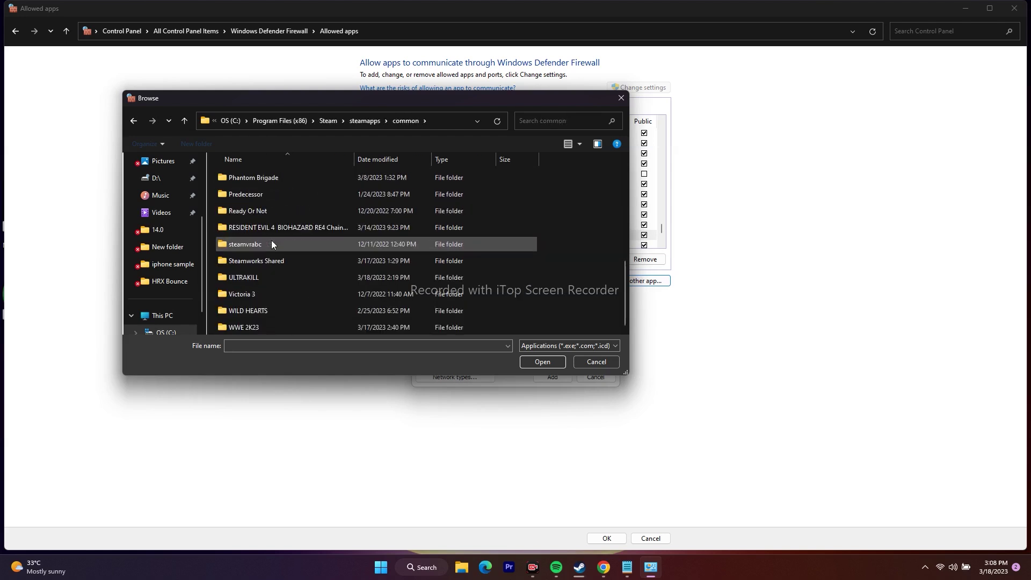
double_click(250, 327)
Step: Add WWE2K23_x64, dismiss the already-in-exceptions error, and close Add an app
left_click(265, 208)
left_click(543, 362)
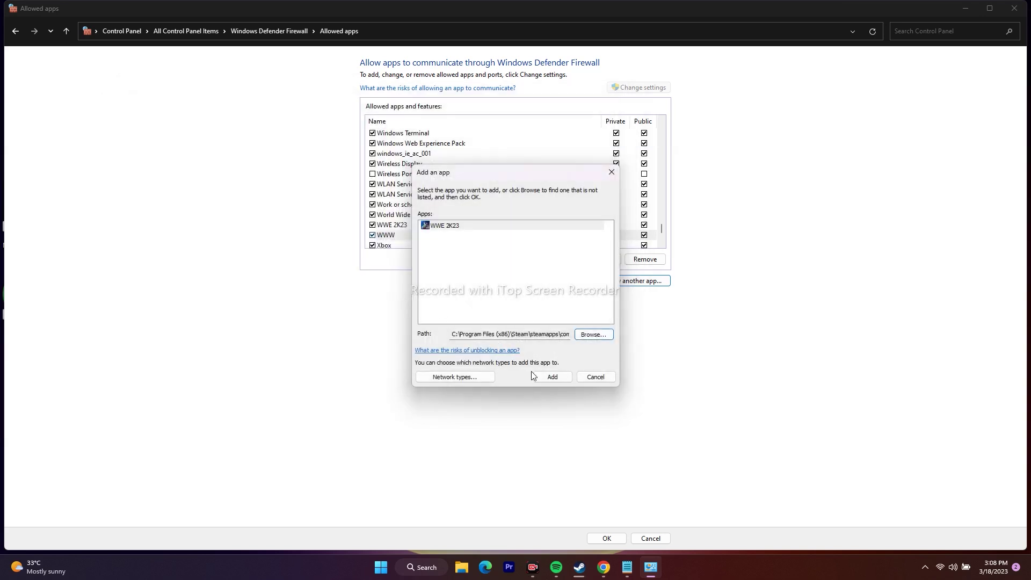
left_click(545, 377)
left_click(588, 319)
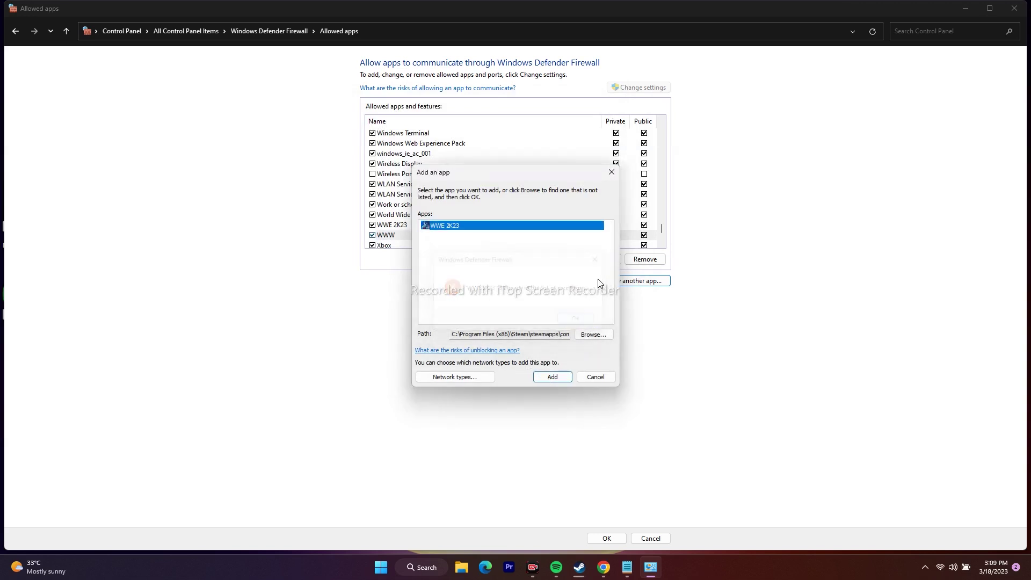
left_click(612, 172)
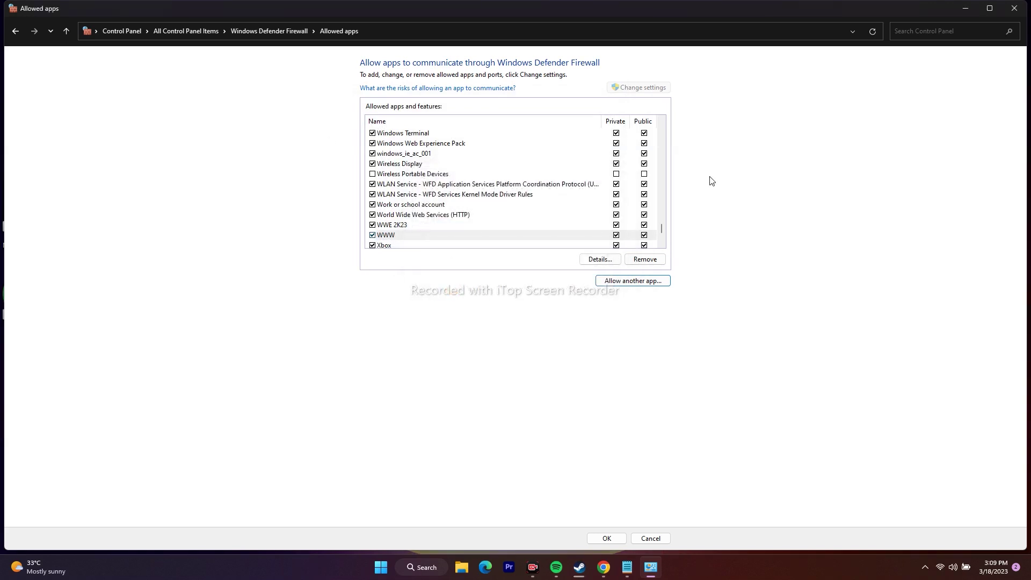
Step: Close the allowed apps window and bring Steam's WWE 2K23 page forward
left_click(1014, 8)
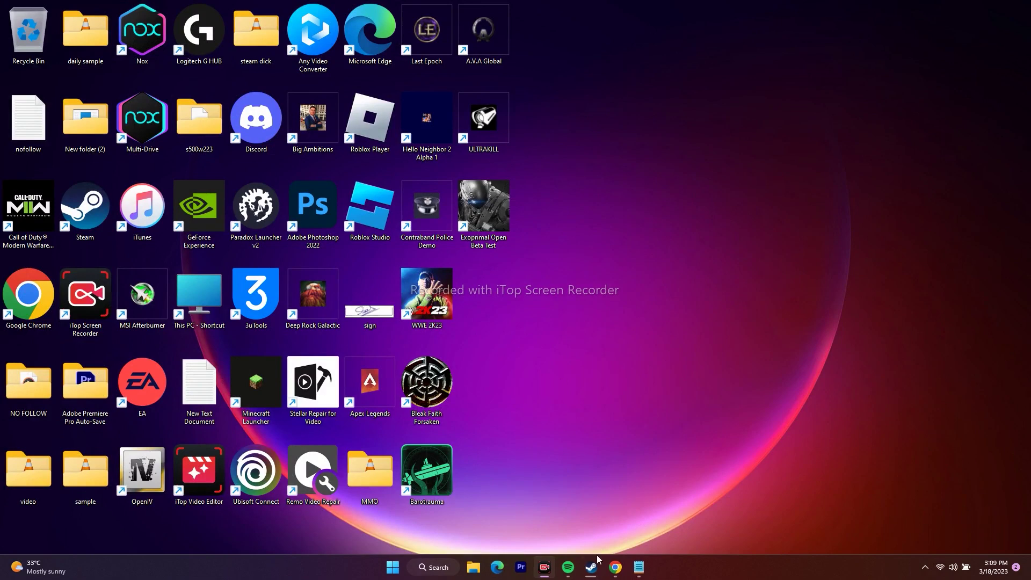
left_click(592, 565)
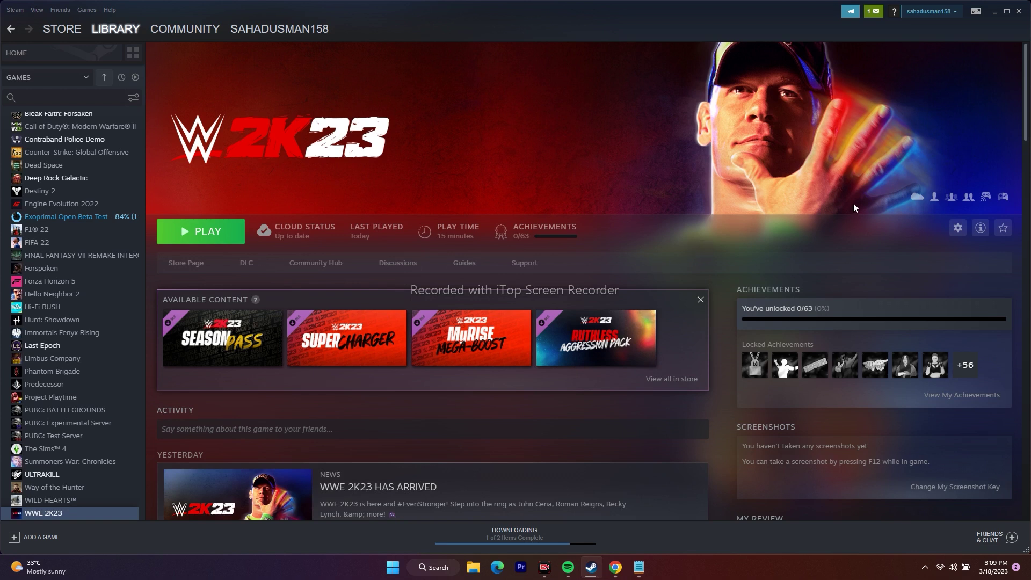
Step: Minimize Steam and launch Settings from Windows search
left_click(994, 12)
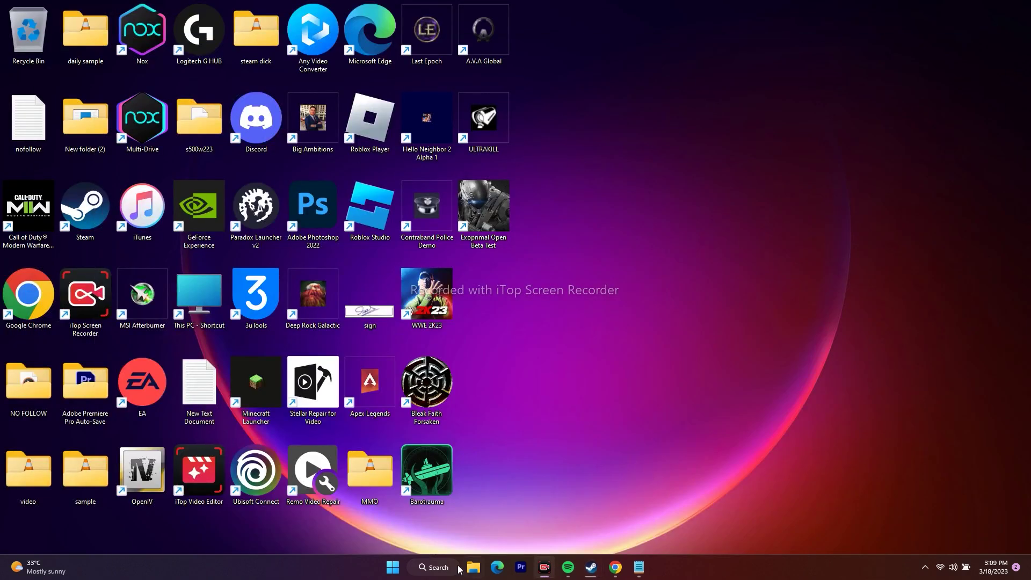
left_click(433, 565)
left_click(370, 313)
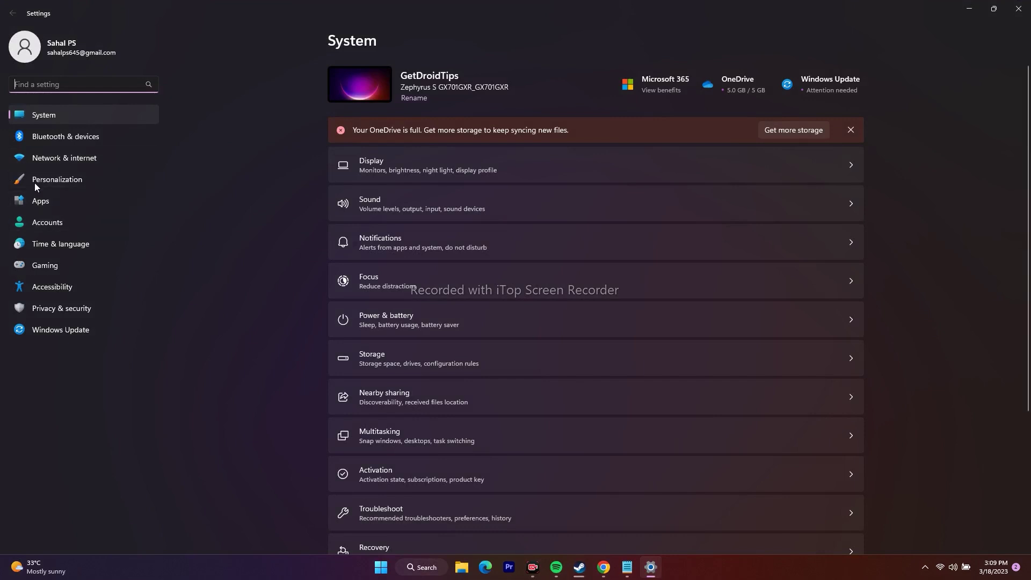
Step: Check the Network & internet Proxy page, cancel the manual proxy setup, and close Settings
left_click(52, 159)
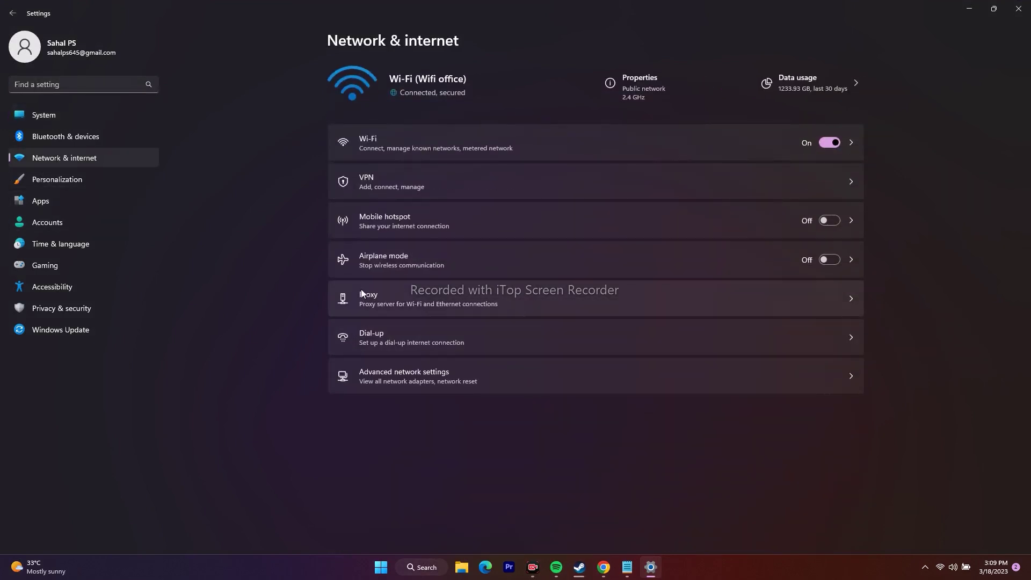
left_click(361, 288)
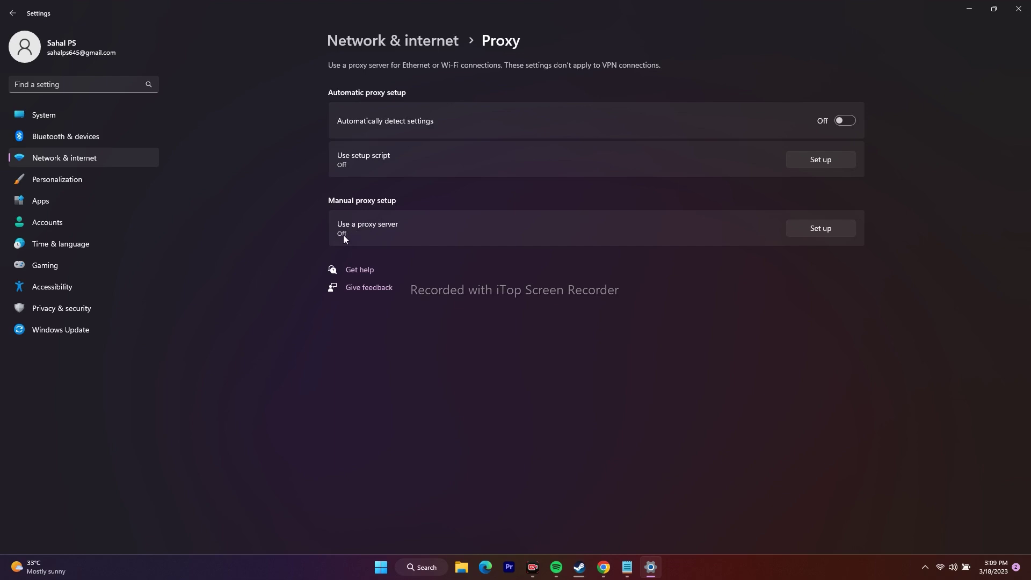
left_click(814, 235)
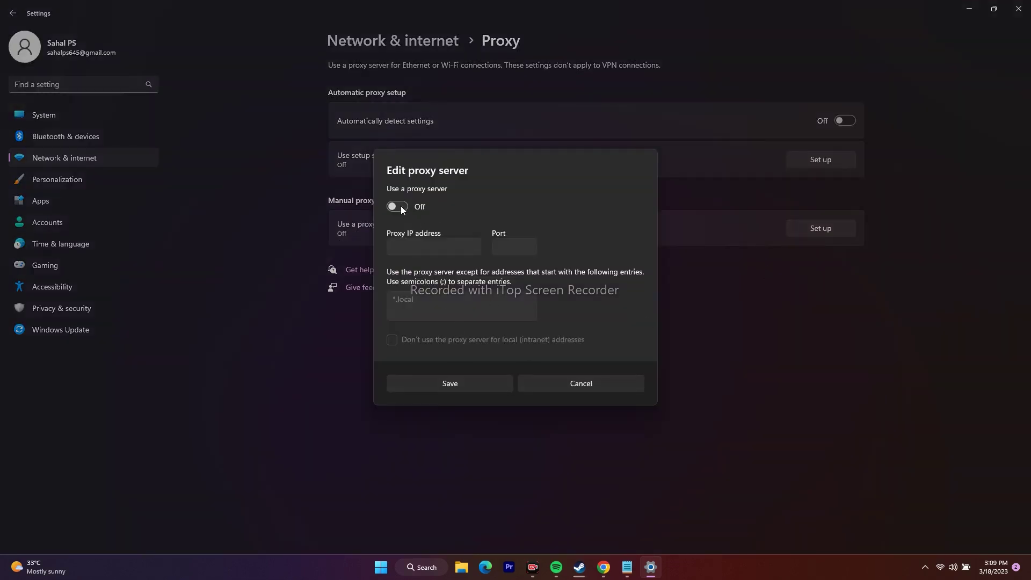
left_click(591, 387)
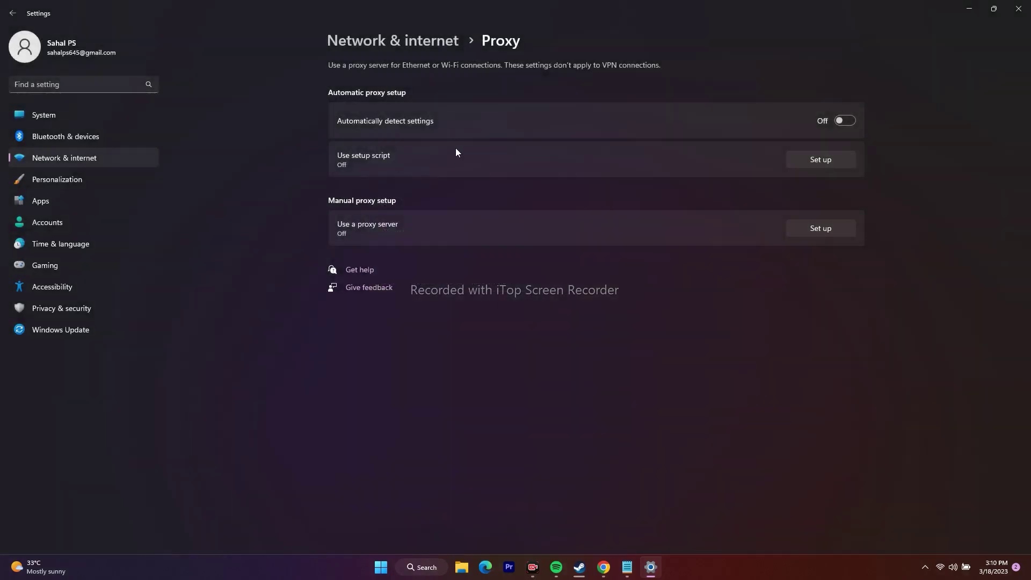
left_click(12, 13)
left_click(1019, 8)
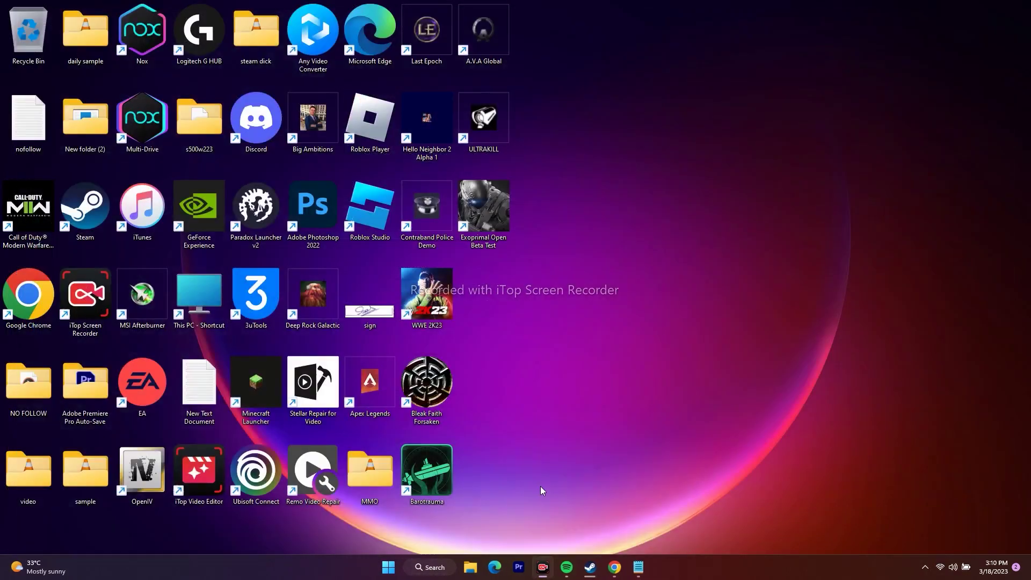
Step: Glance at Steam and the Notepad list of network reset commands, then minimize both
left_click(590, 567)
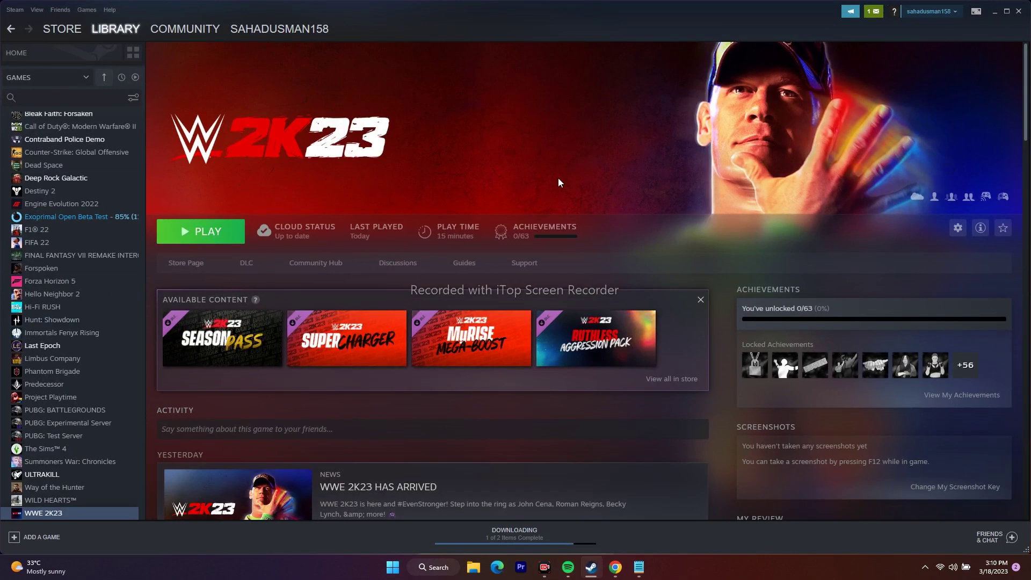
left_click(995, 12)
left_click(638, 567)
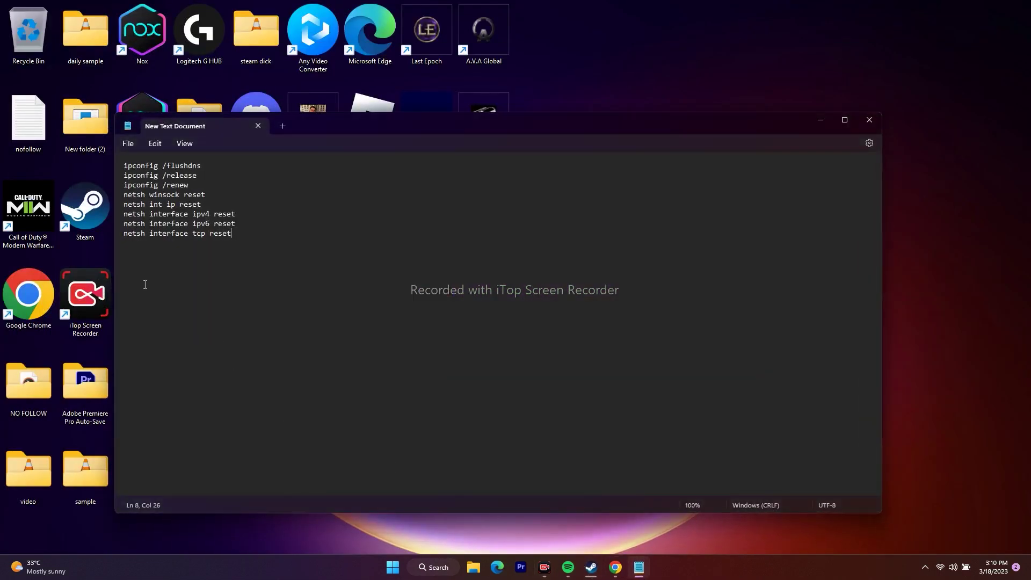
left_click(821, 120)
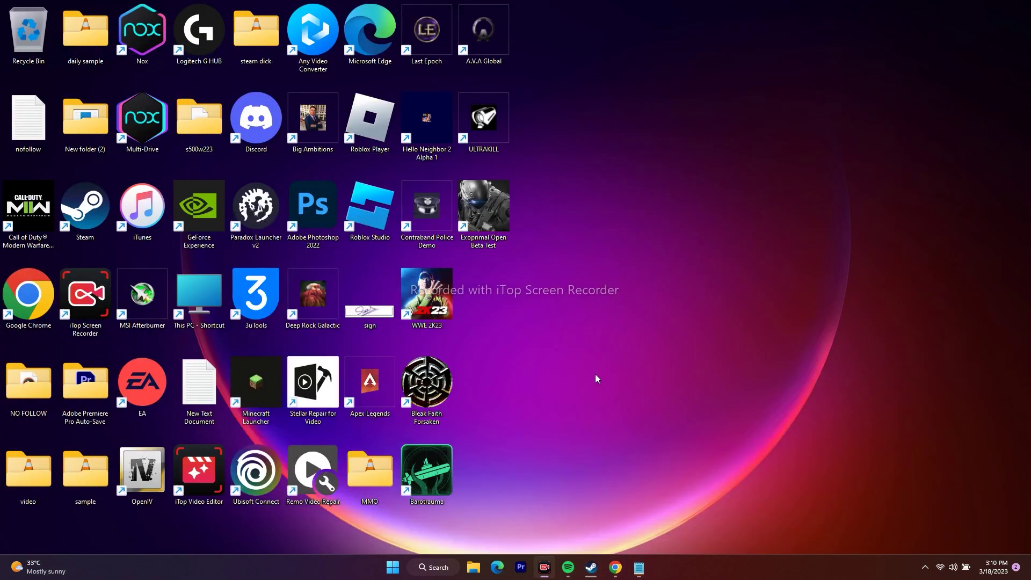
Step: Search 'cmd' and run Command Prompt as administrator
left_click(433, 567)
type("cmd")
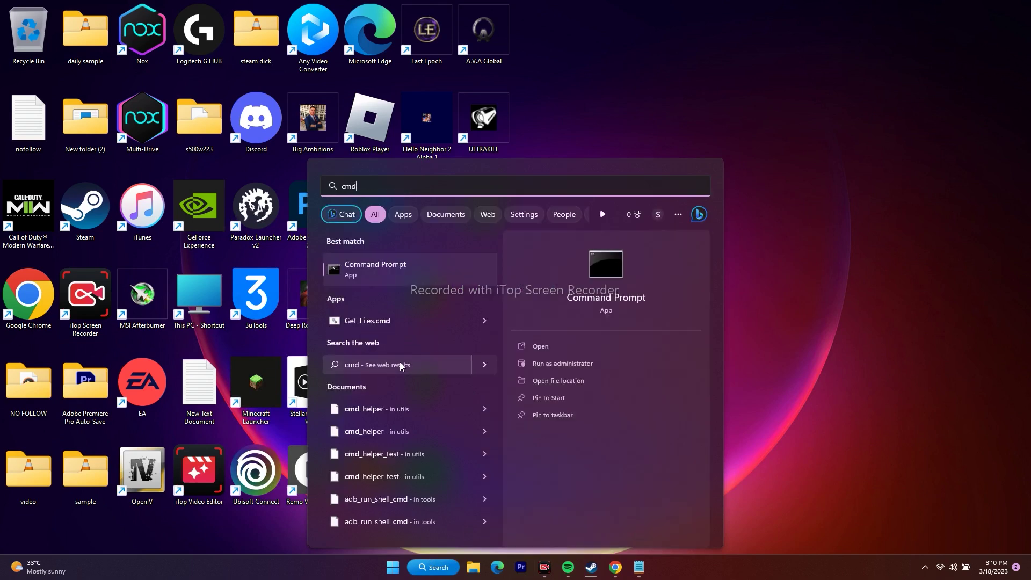
left_click(594, 363)
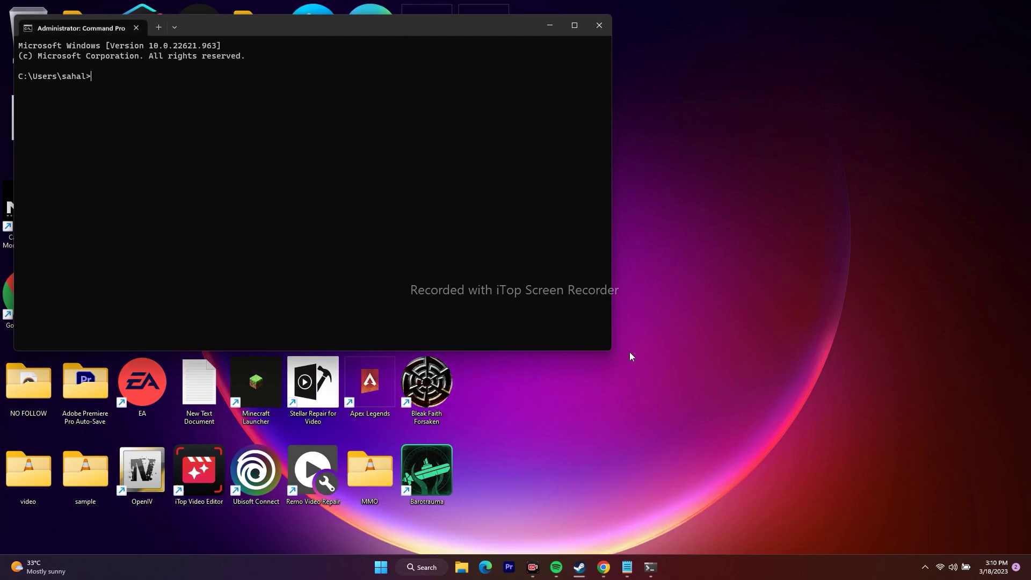
Step: Copy ipconfig /flushdns from Notepad and run it in Command Prompt
left_click(627, 567)
left_click_drag(124, 165, 200, 165)
right_click(140, 175)
left_click(166, 219)
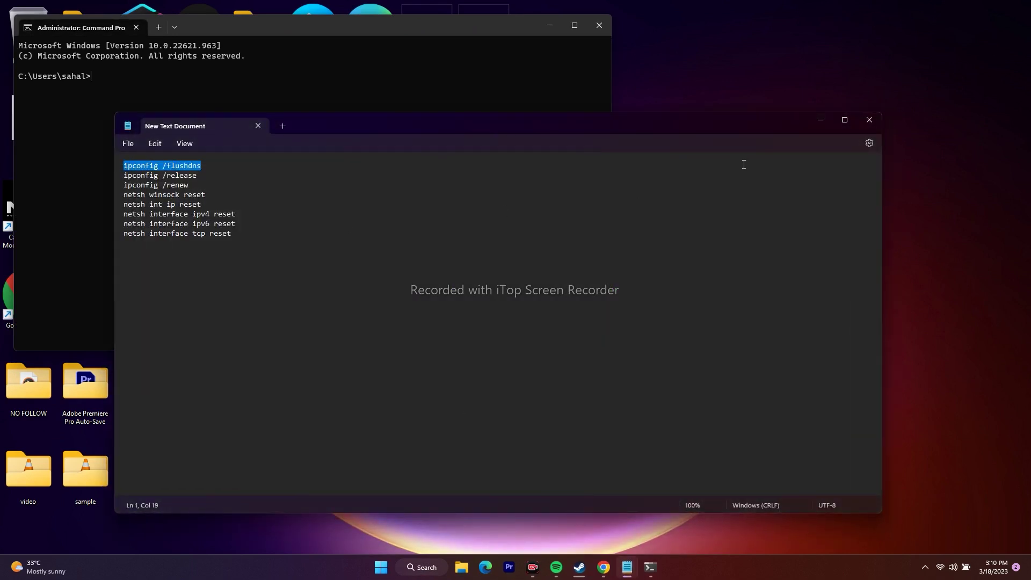
left_click(820, 120)
key("ctrl+v")
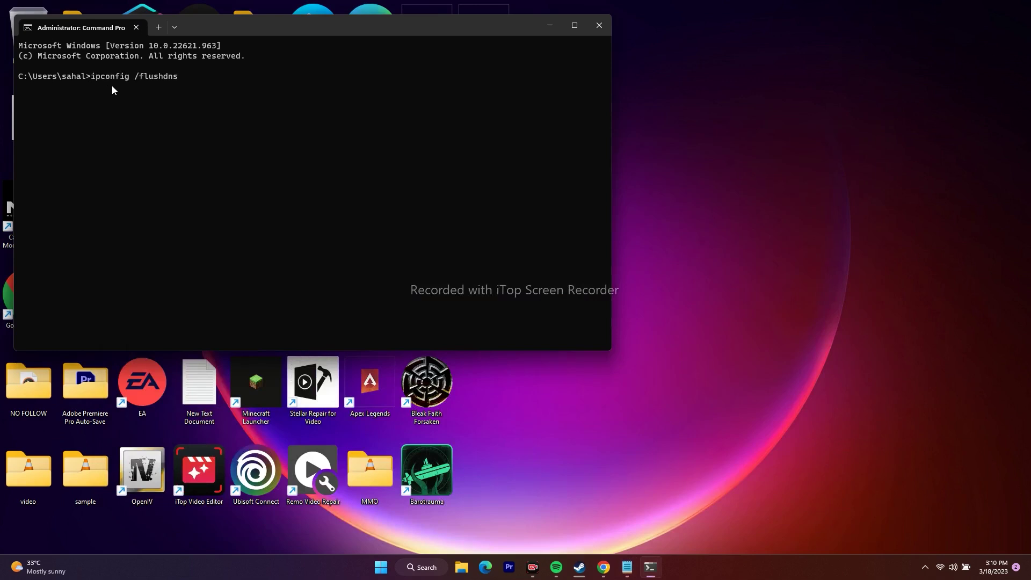
key("Return")
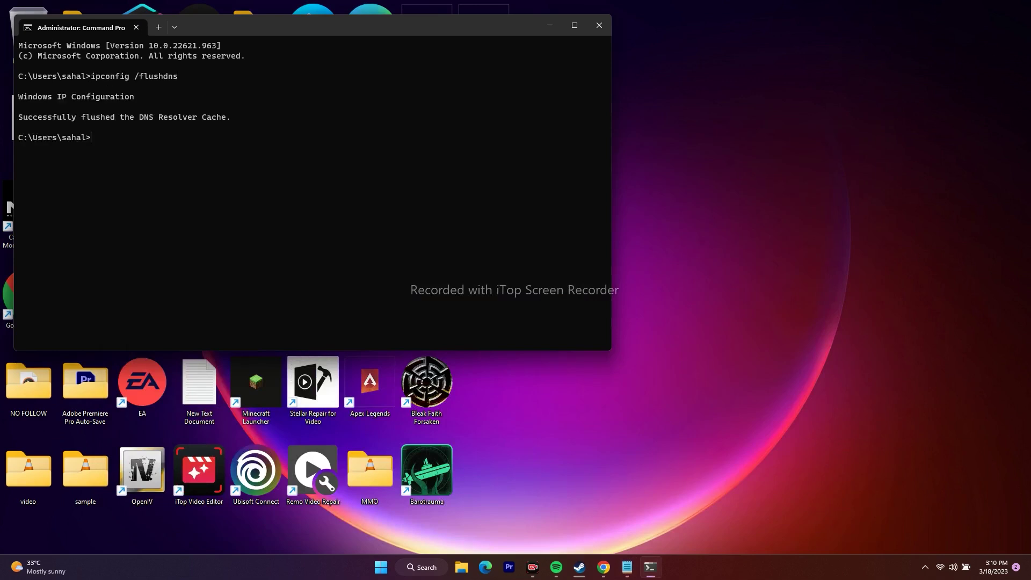
Step: Copy ipconfig /release from Notepad and run it in Command Prompt
left_click(625, 572)
left_click_drag(123, 175, 197, 176)
right_click(143, 177)
left_click(169, 218)
left_click(821, 119)
key("ctrl+v")
key("Return")
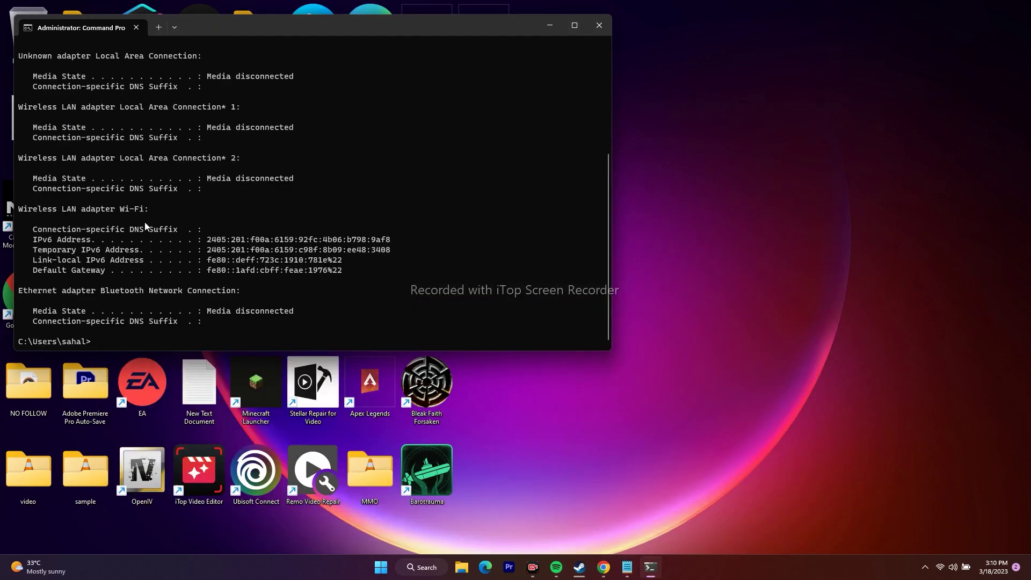
Step: Copy ipconfig /renew from Notepad and run it in Command Prompt
left_click(626, 567)
double_click(177, 185)
left_click_drag(159, 186, 125, 186)
right_click(144, 186)
left_click(166, 236)
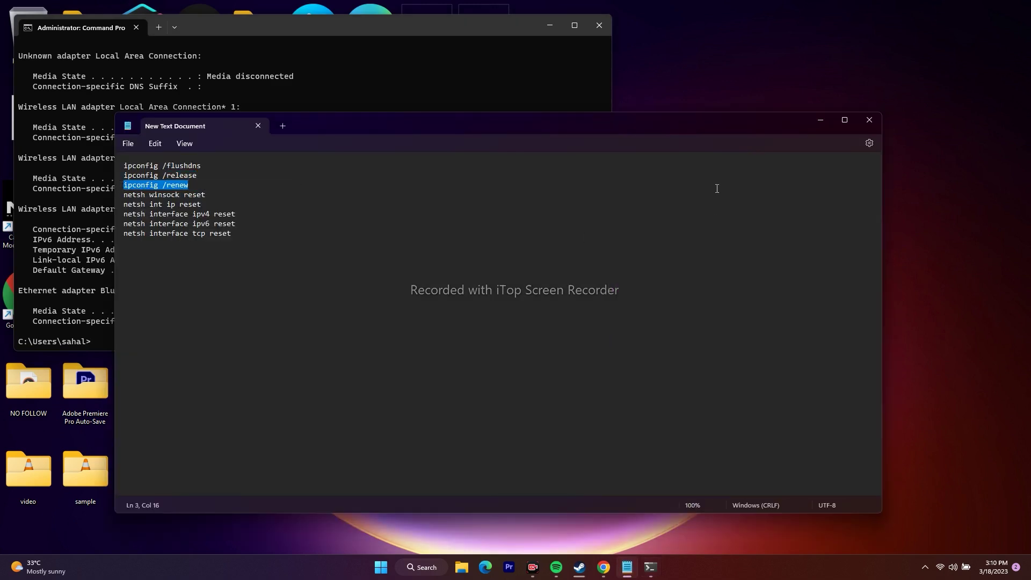
left_click(820, 120)
key("ctrl+v")
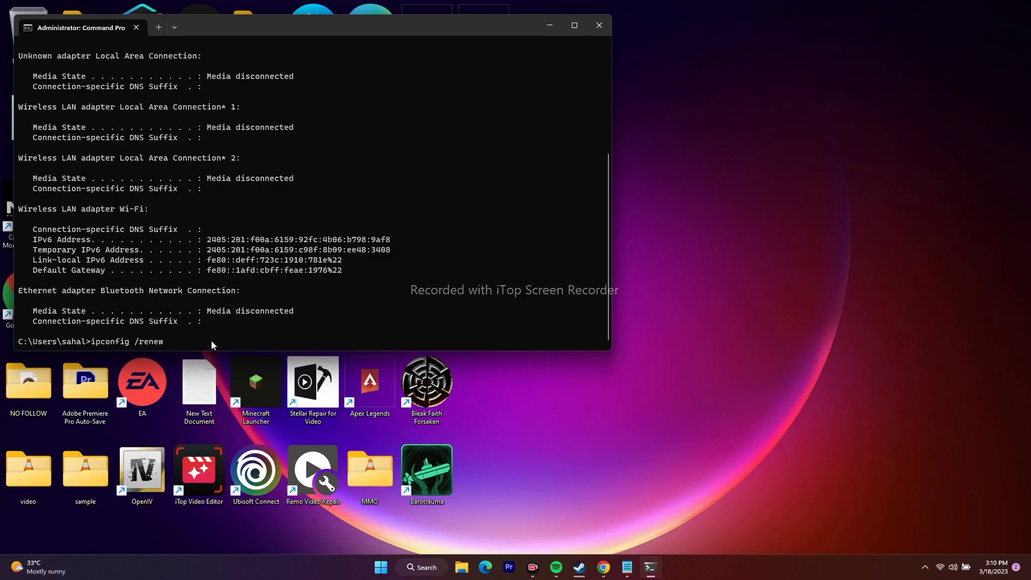
key("Return")
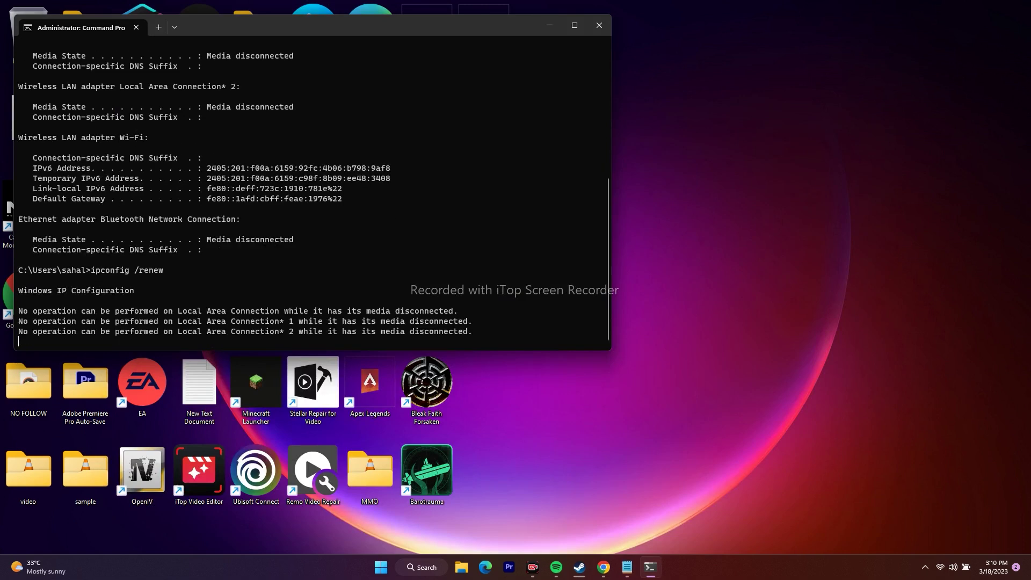
Step: Copy netsh winsock reset from Notepad and run it in Command Prompt
left_click(627, 567)
left_click(206, 196)
left_click_drag(207, 196, 125, 196)
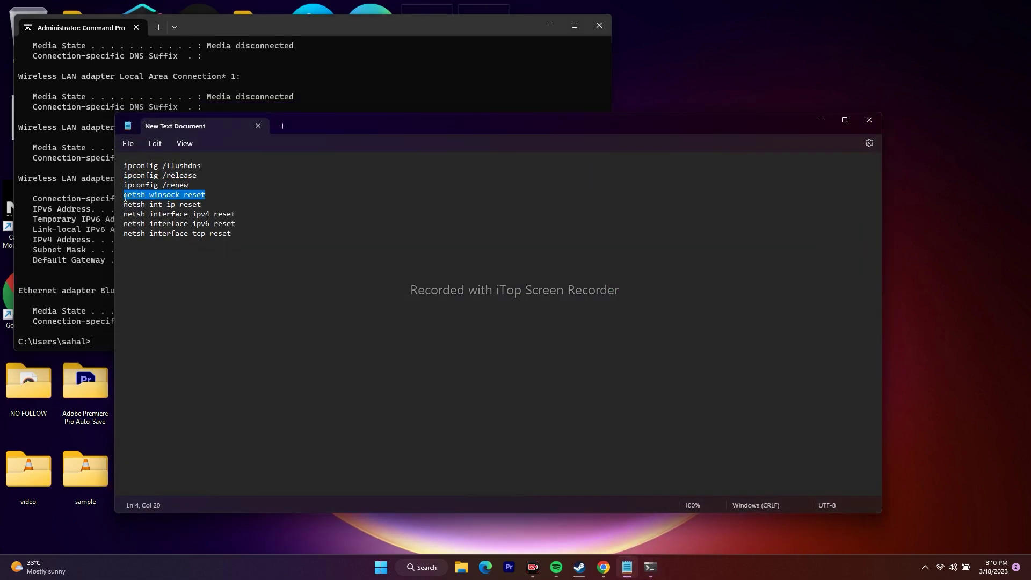
right_click(153, 198)
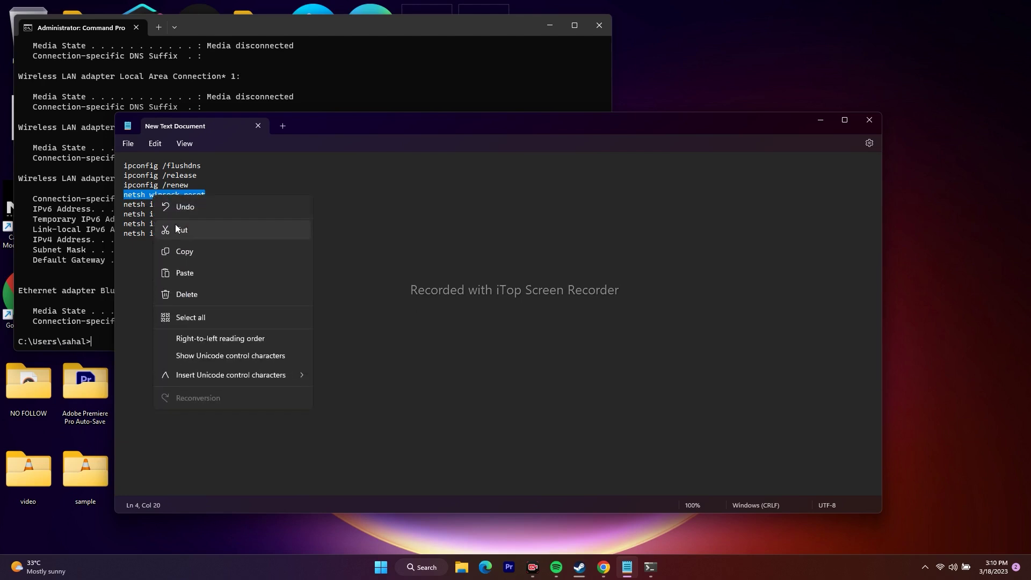
left_click(183, 251)
left_click(816, 123)
right_click(193, 342)
key("Return")
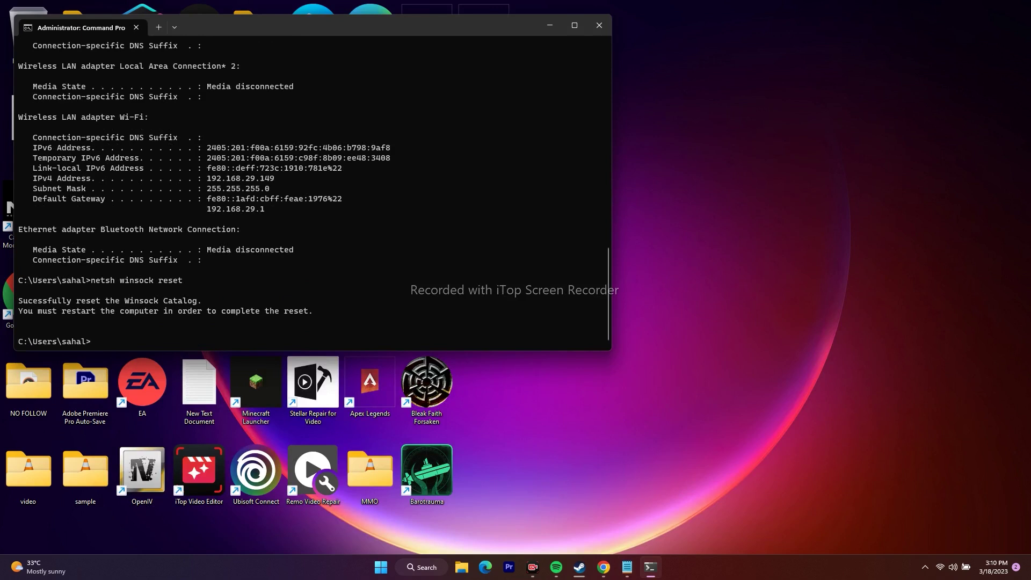
Step: Copy netsh int ip reset from Notepad and run it in Command Prompt
left_click(627, 567)
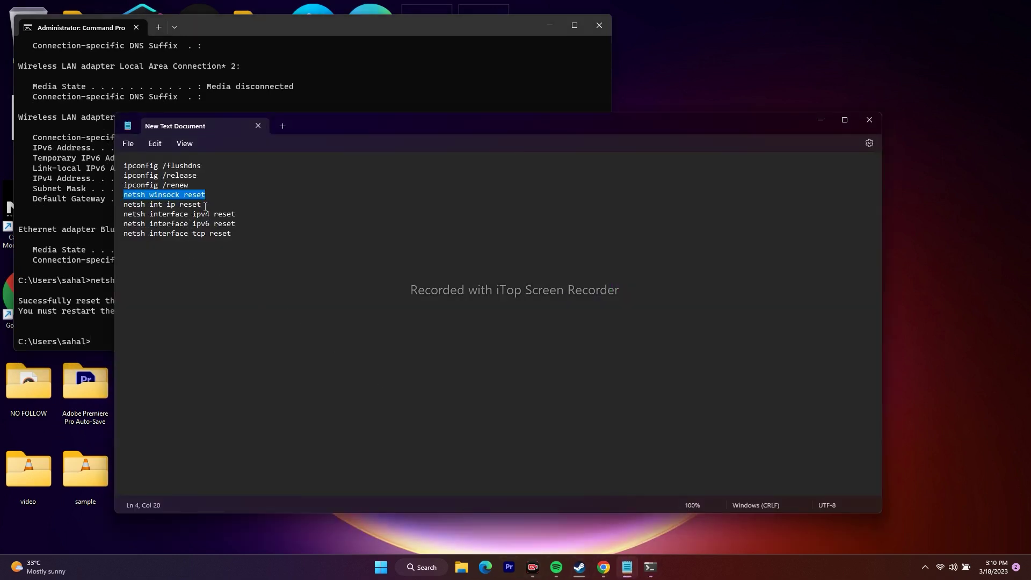
triple_click(122, 201)
right_click(140, 205)
left_click(183, 252)
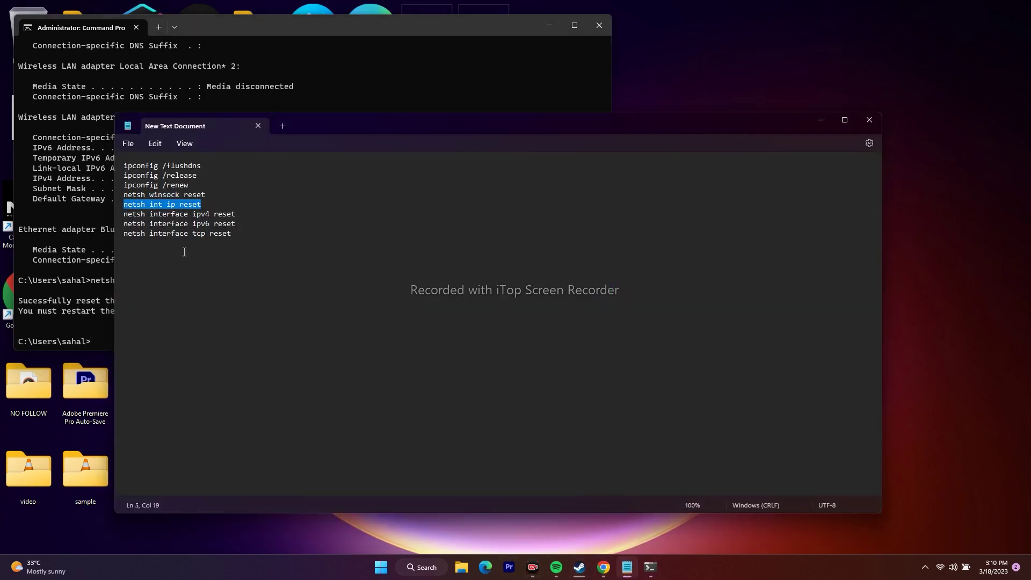
left_click(820, 119)
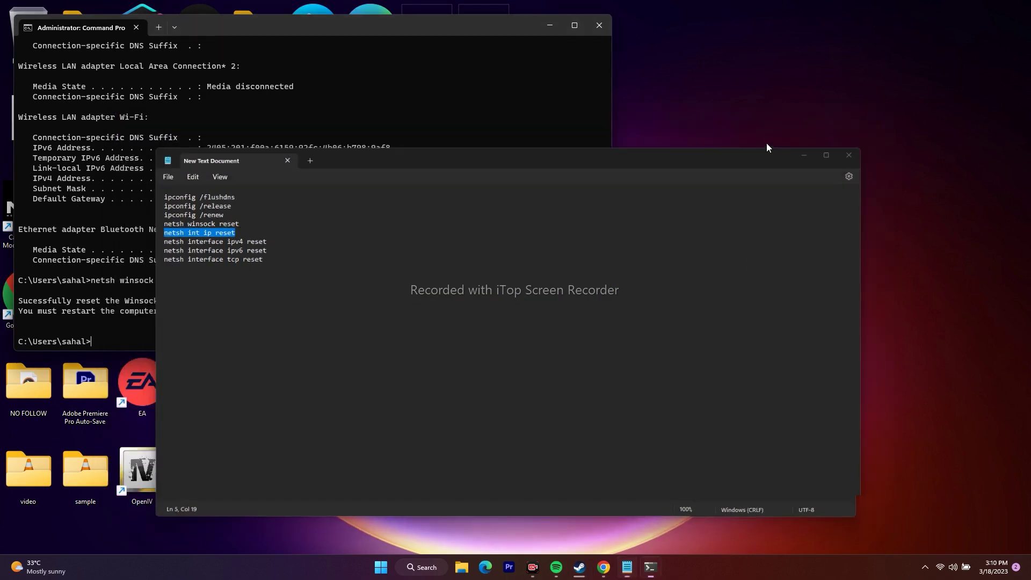
right_click(120, 337)
key("Return")
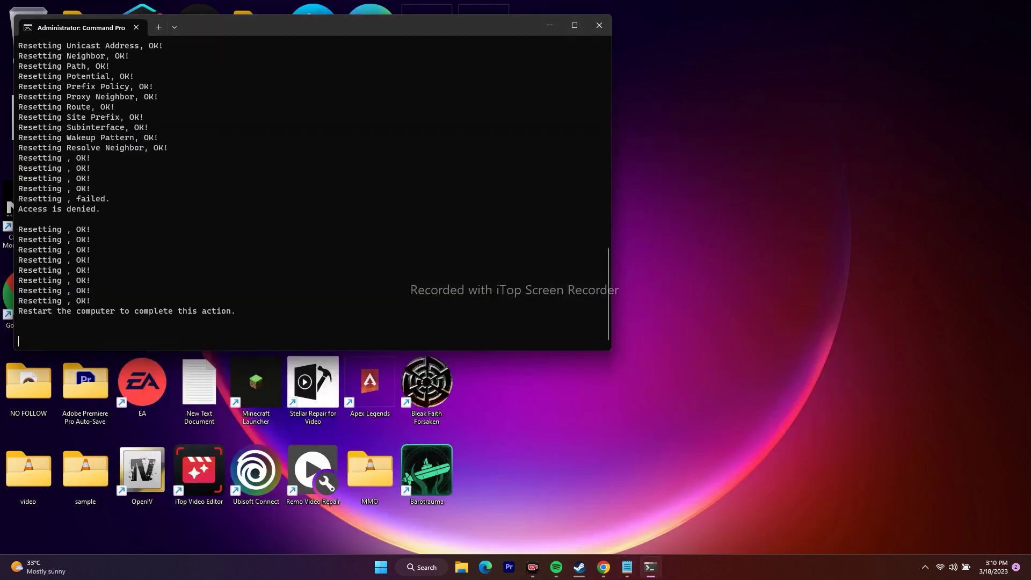
Step: Copy the netsh interface ipv4 reset line from Notepad
left_click(627, 568)
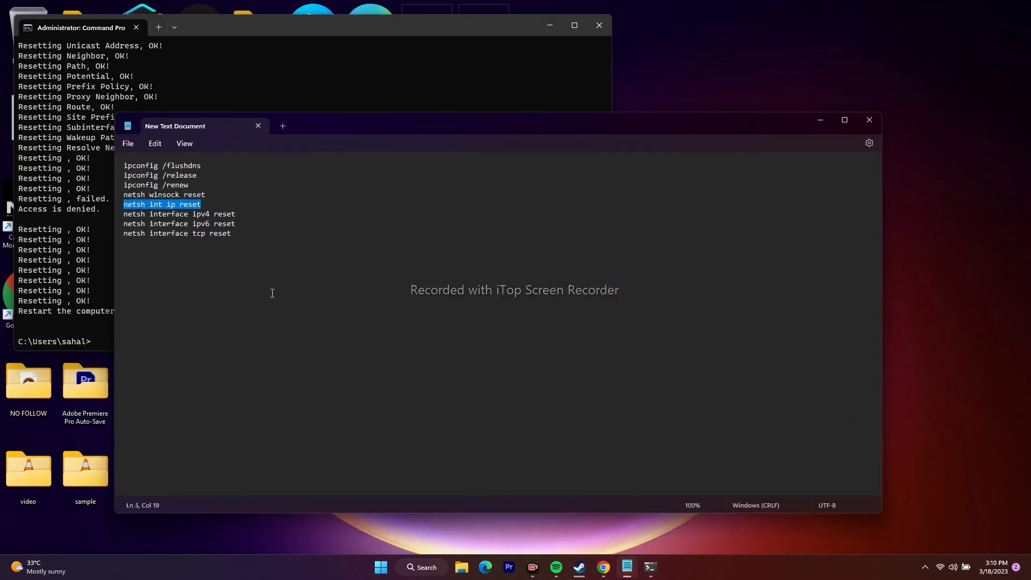
triple_click(210, 208)
right_click(161, 221)
left_click(192, 277)
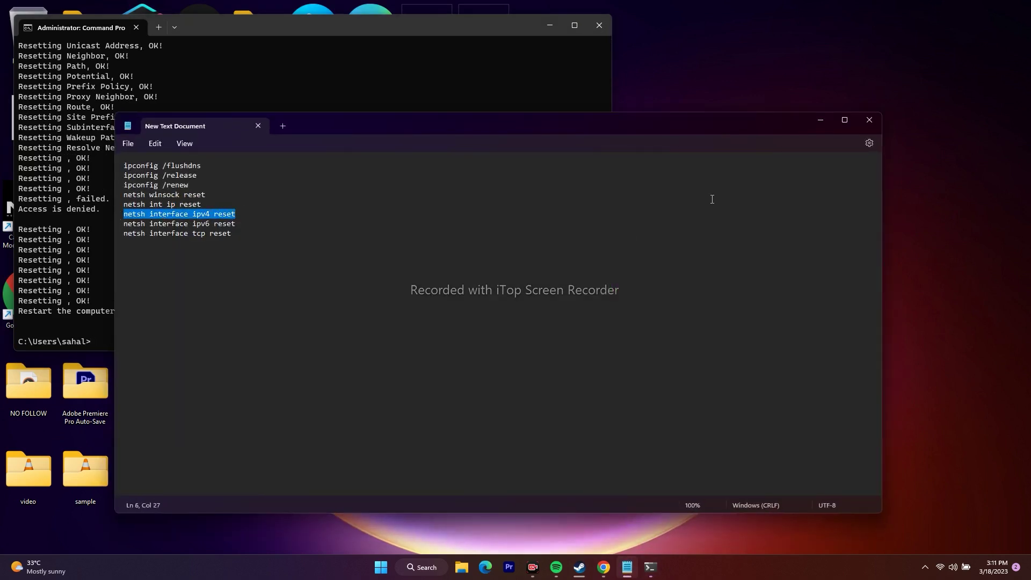
Step: Paste the netsh interface ipv4 reset and ipv6 reset commands into Command Prompt, discarding each unrun
left_click(820, 124)
right_click(157, 342)
key("Escape")
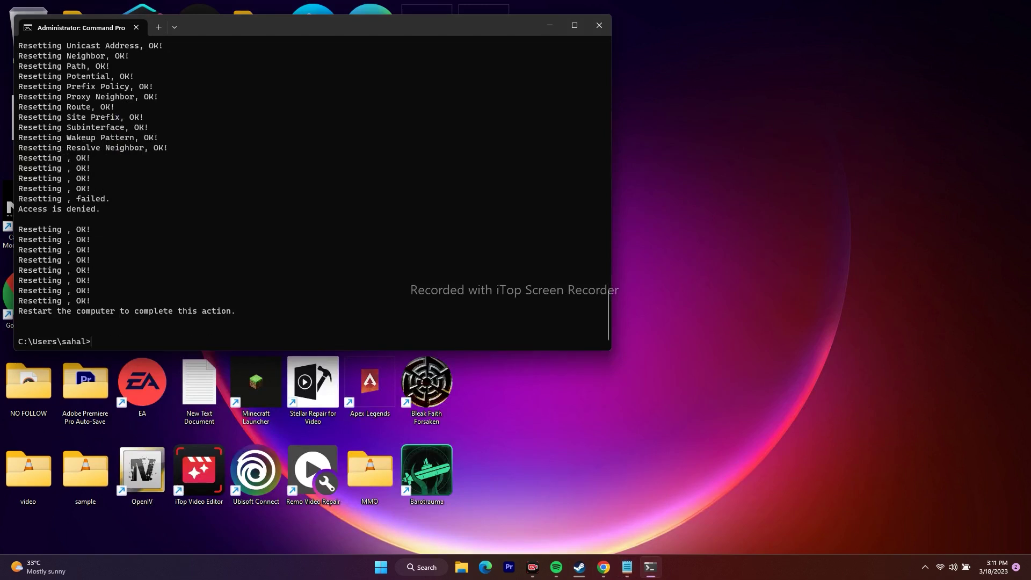
left_click(627, 567)
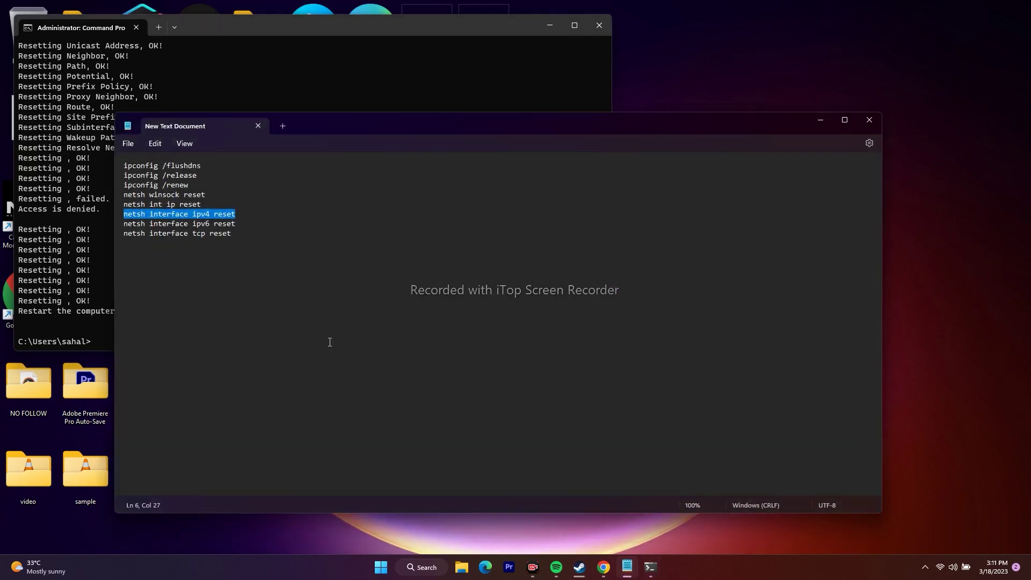
left_click_drag(239, 228, 124, 226)
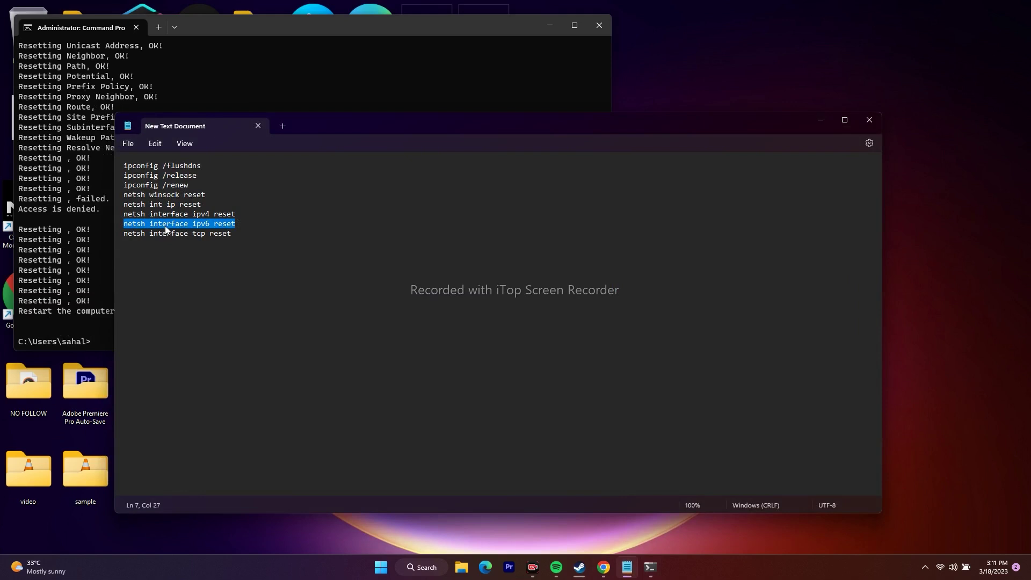
right_click(166, 225)
left_click(196, 282)
left_click(820, 120)
right_click(210, 333)
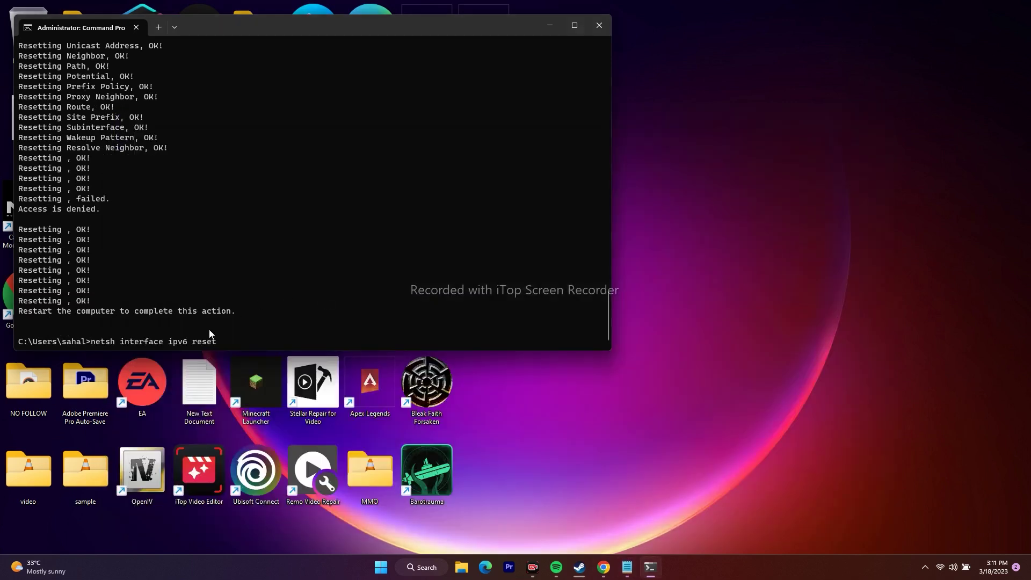
key("Escape")
Step: Copy and run 'netsh interface tcp reset' in Command Prompt, then close the terminal
left_click(627, 567)
left_click_drag(232, 235, 124, 236)
right_click(137, 235)
left_click(161, 289)
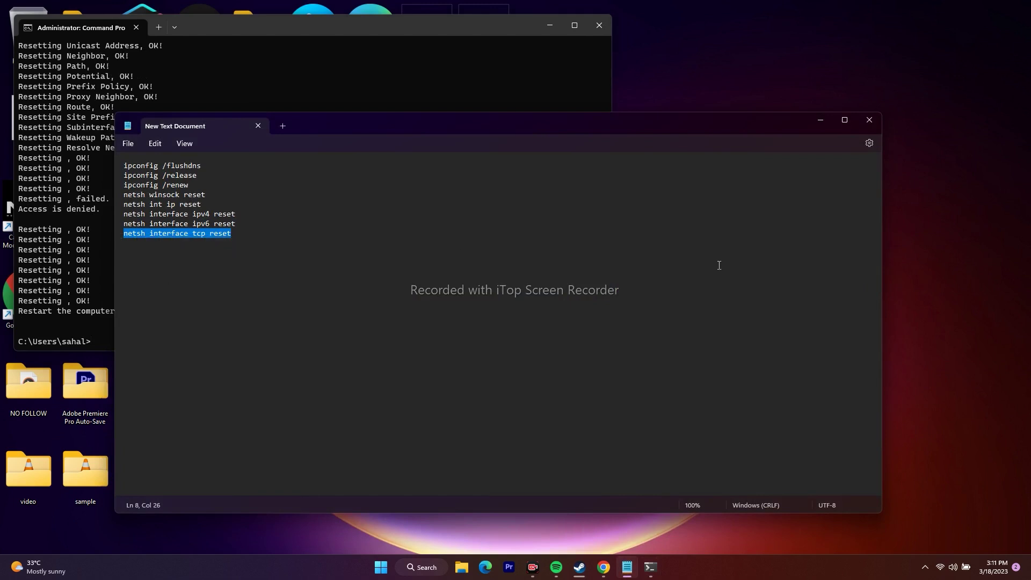
left_click(820, 120)
right_click(101, 340)
key("Return")
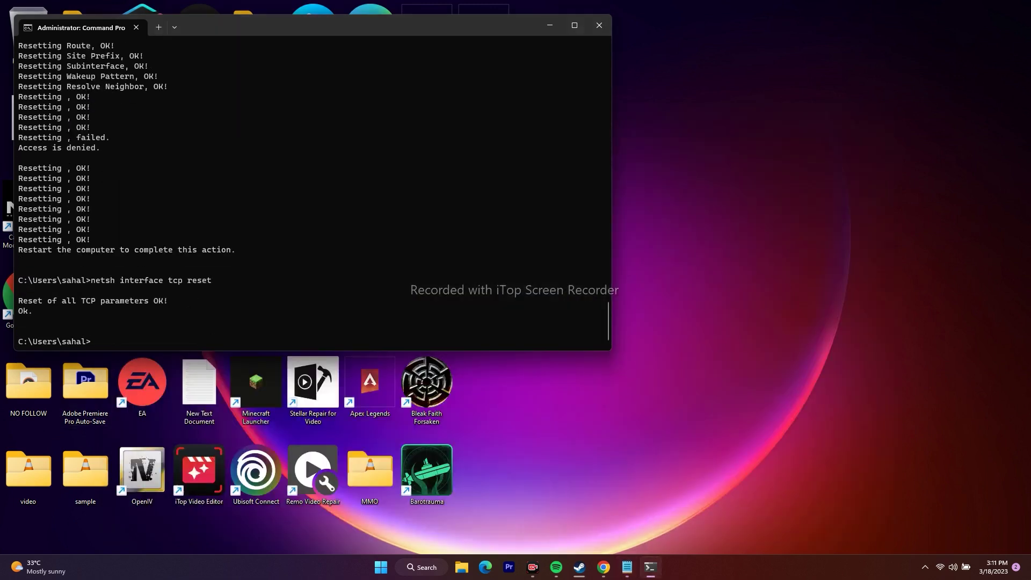
left_click(600, 30)
Step: Briefly show Start's power options, then open Steam on WWE 2K23 and minimise it
left_click(398, 567)
left_click(651, 545)
left_click(758, 450)
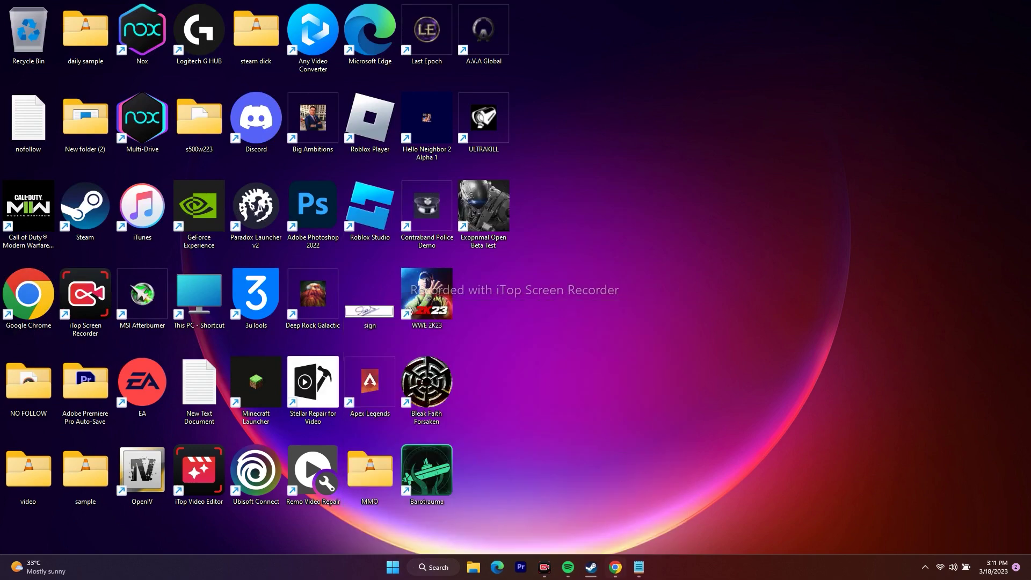
left_click(592, 566)
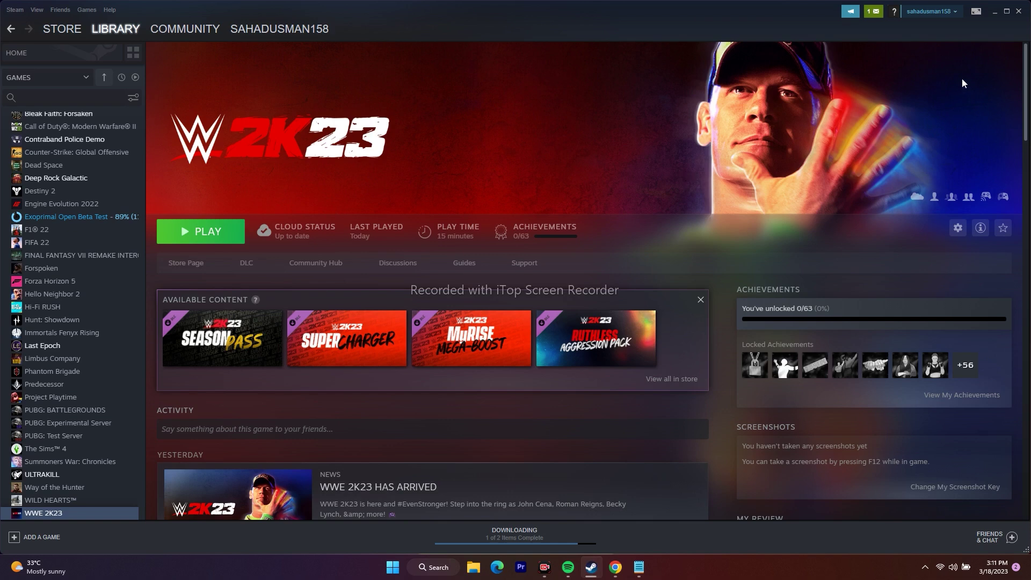
left_click(994, 13)
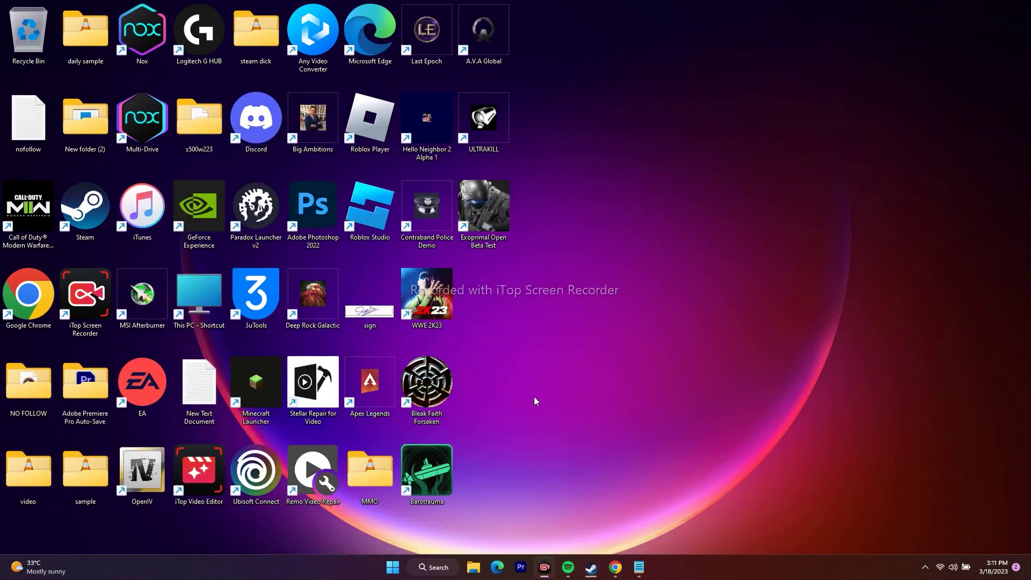
Step: Open Settings to Network & internet > Advanced network settings > Network reset
left_click(432, 568)
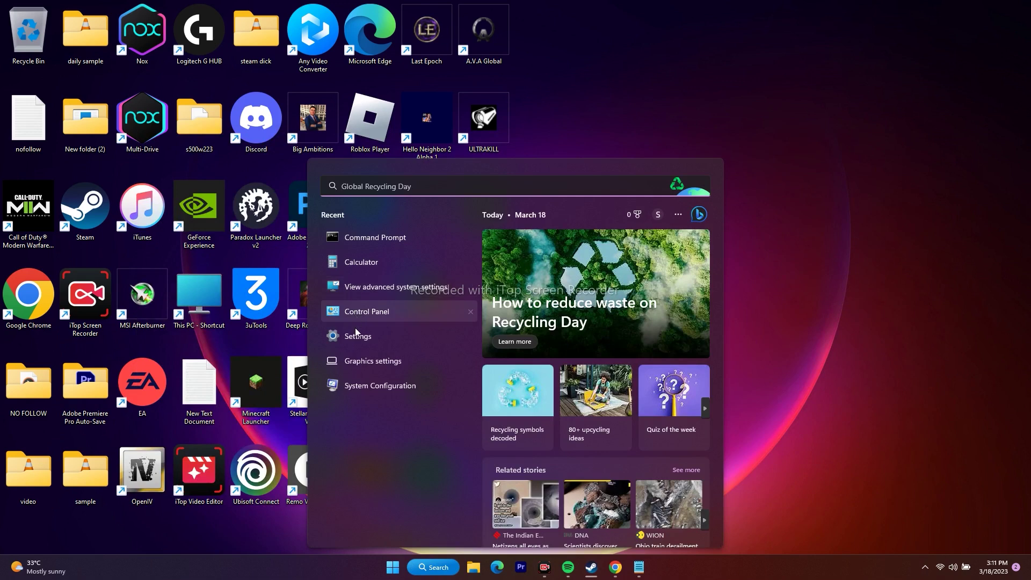
left_click(356, 335)
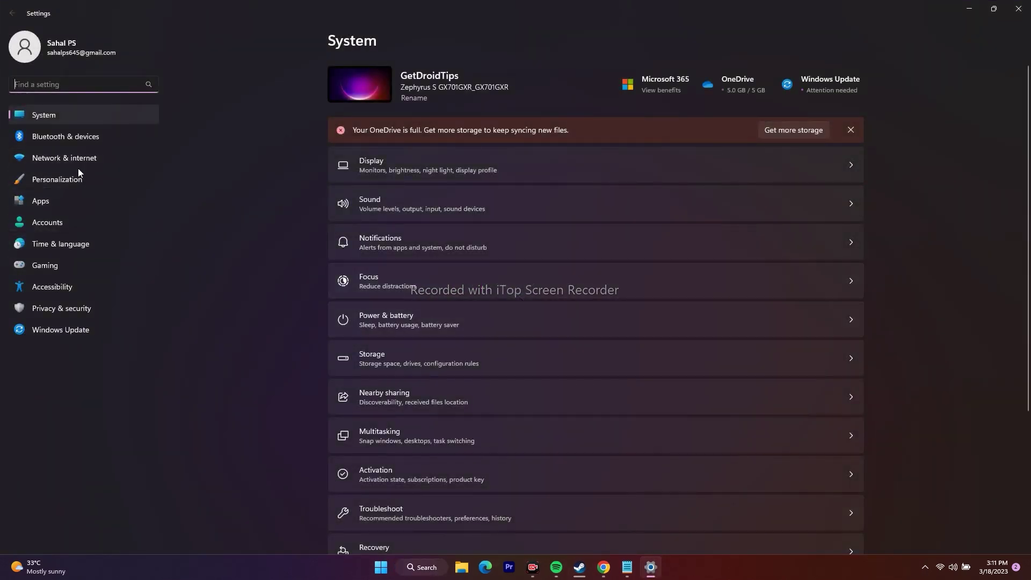
left_click(73, 157)
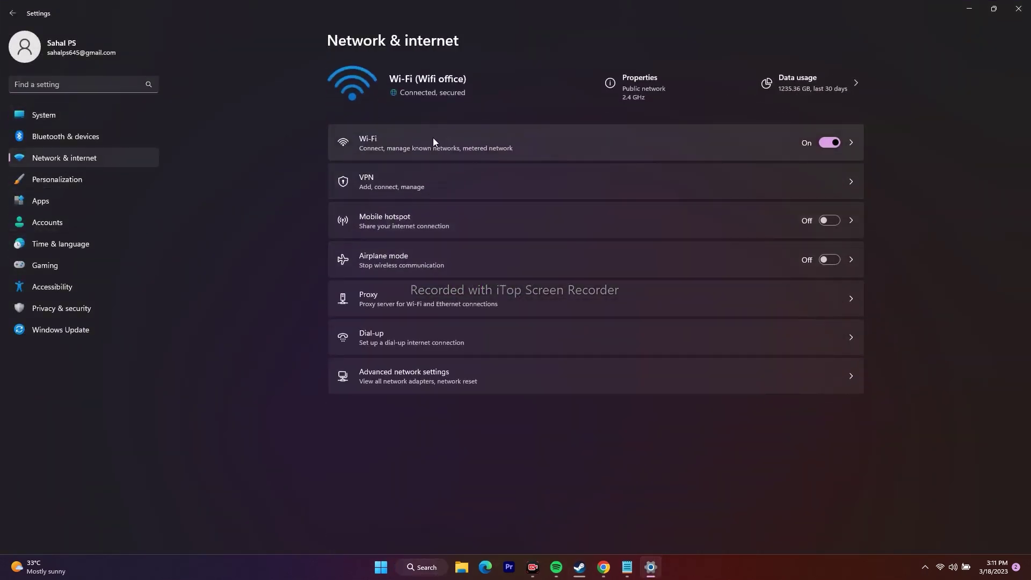
left_click(385, 371)
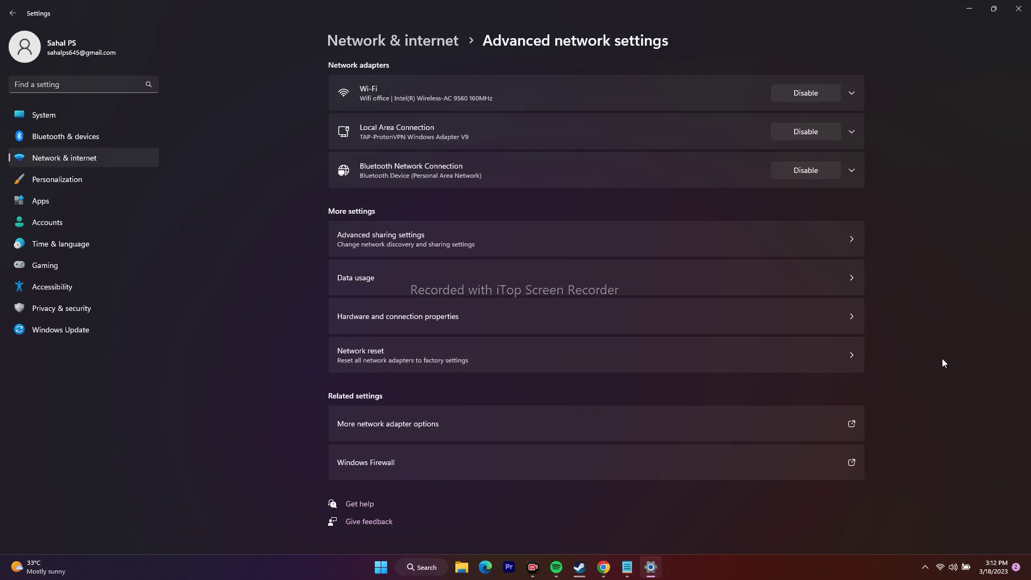
left_click(811, 347)
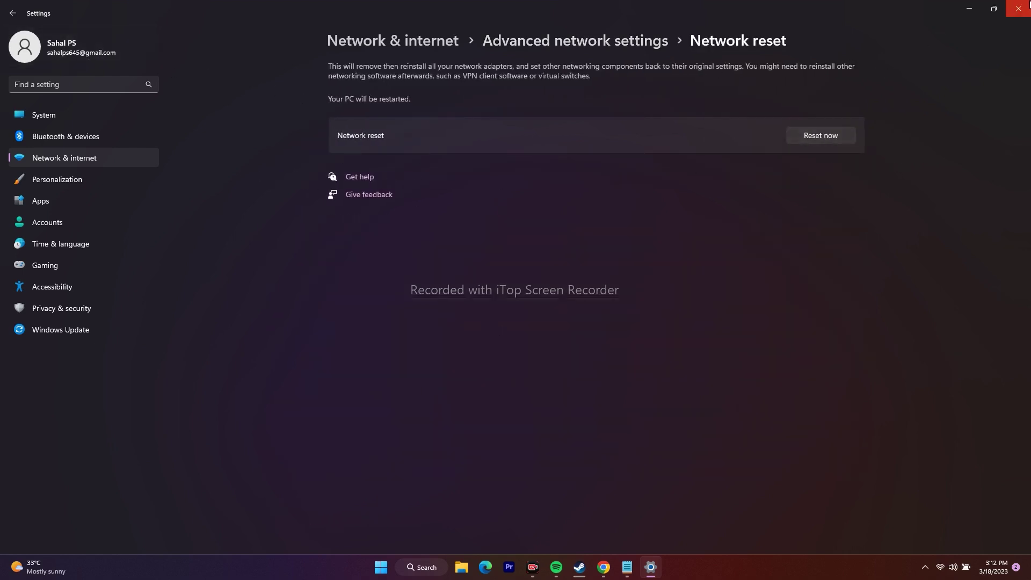
Step: Close Settings and bring Steam's WWE 2K23 page back to the front
left_click(1018, 8)
left_click(591, 568)
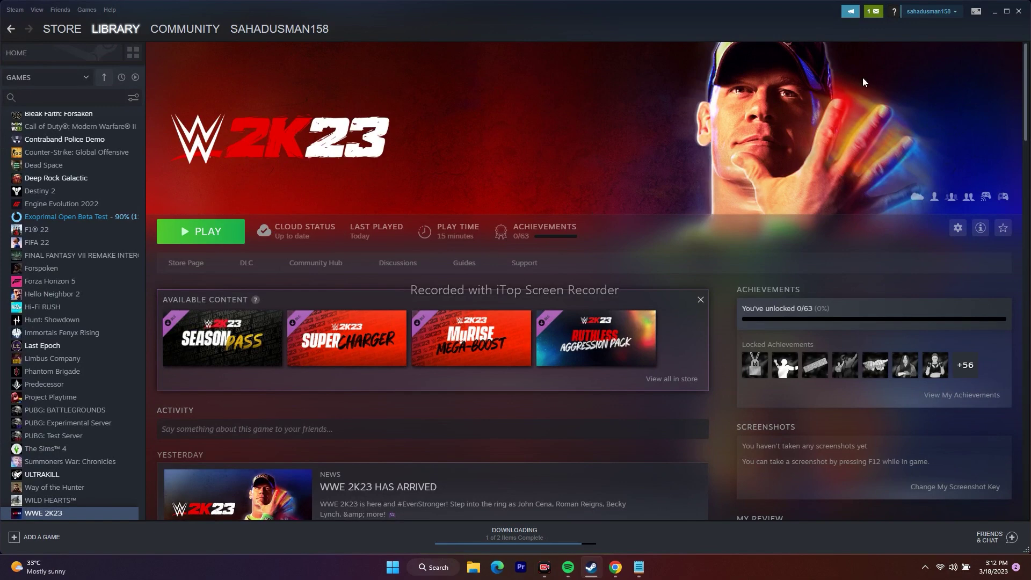
Step: Minimise Steam, review Windows Update's KB5023706 cumulative update install error, then close Settings
left_click(993, 11)
left_click(429, 572)
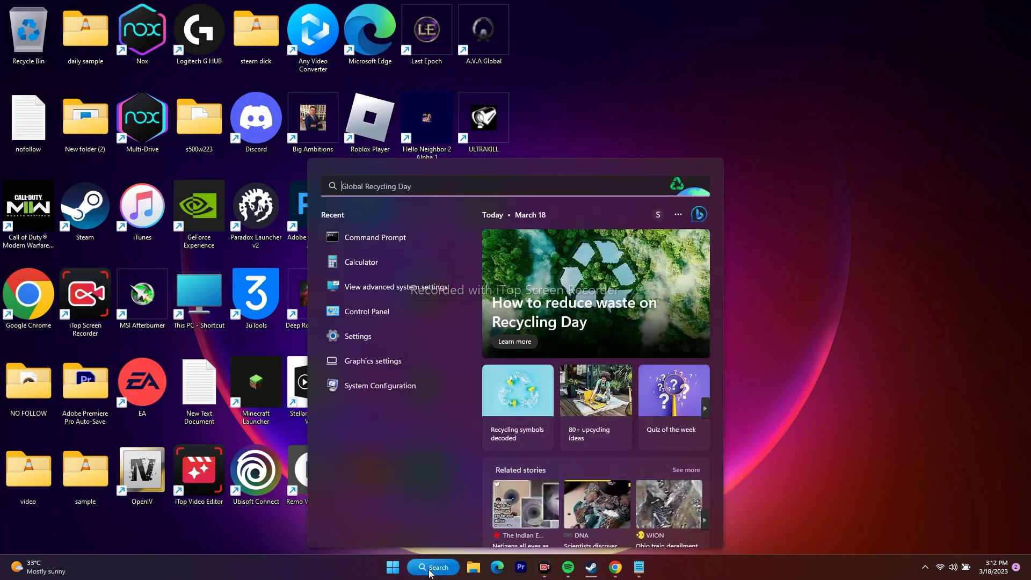
left_click(366, 333)
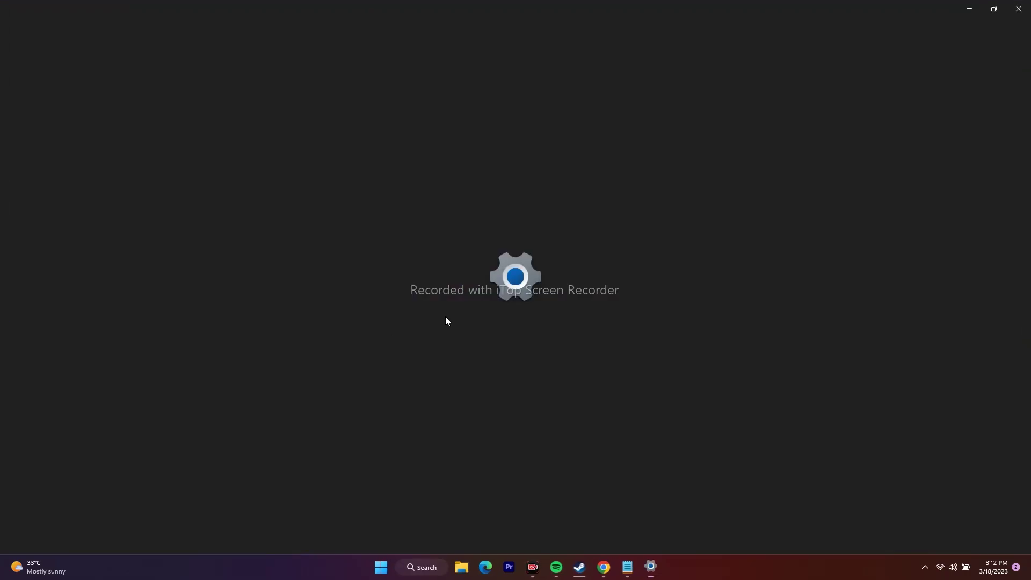
left_click(60, 330)
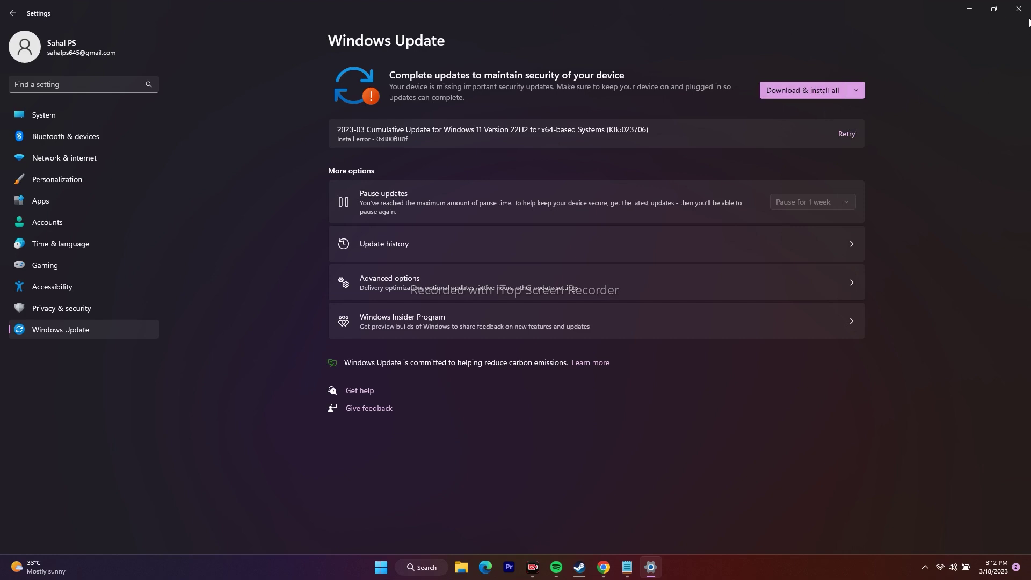
left_click(1019, 9)
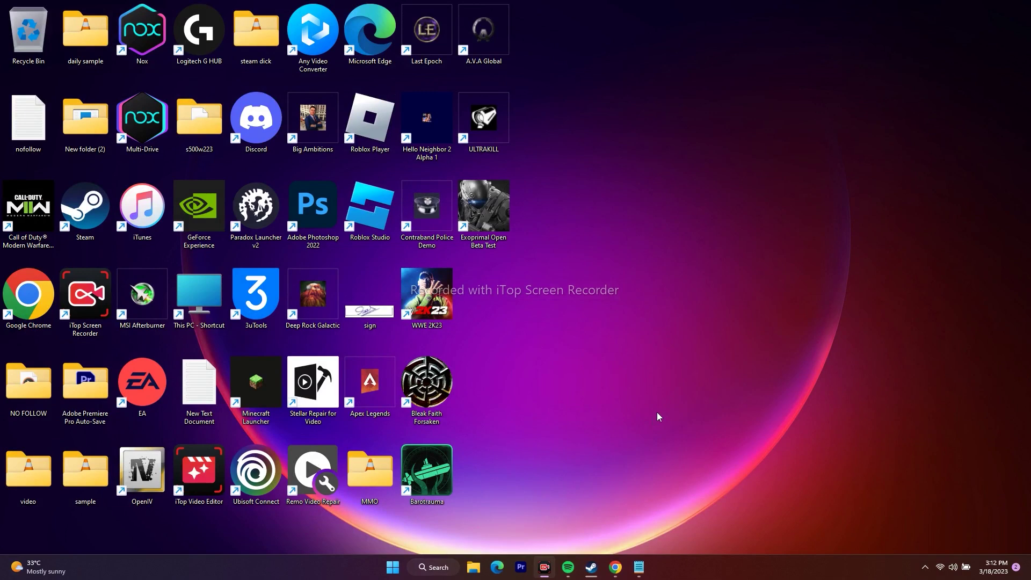
Step: Reopen Settings, look through Network & internet > Advanced network settings, then switch to System
left_click(434, 568)
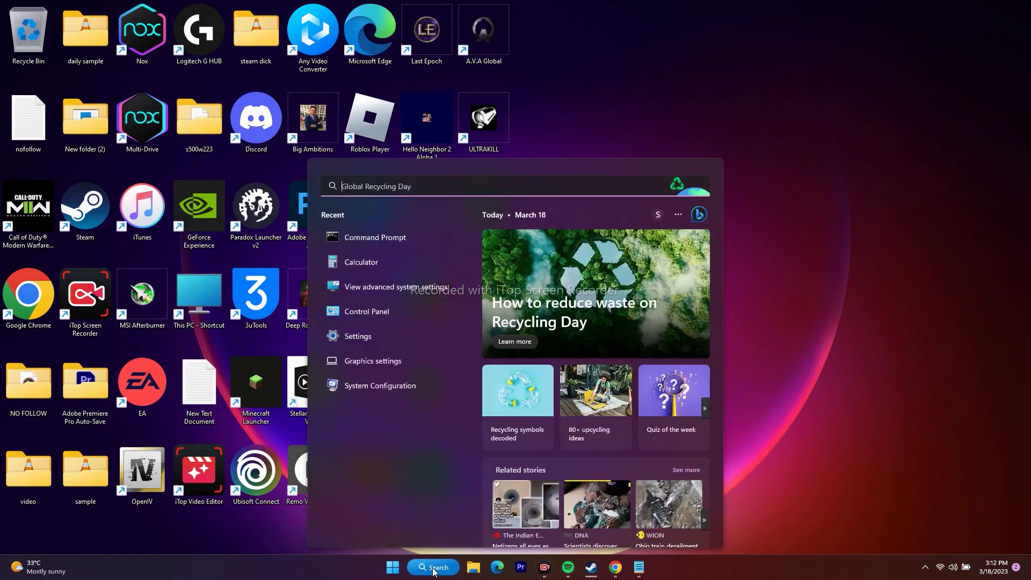
left_click(354, 340)
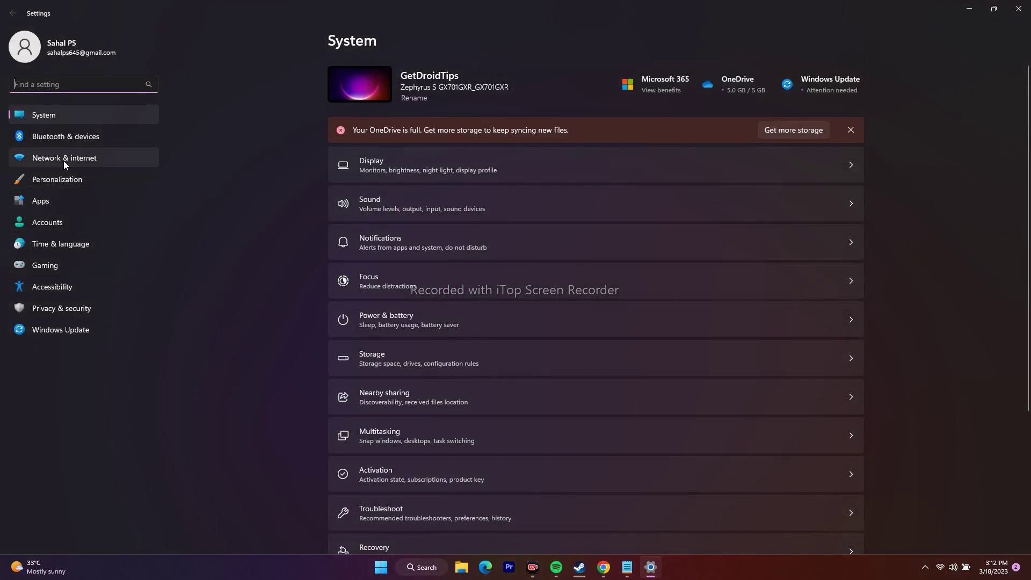
left_click(64, 159)
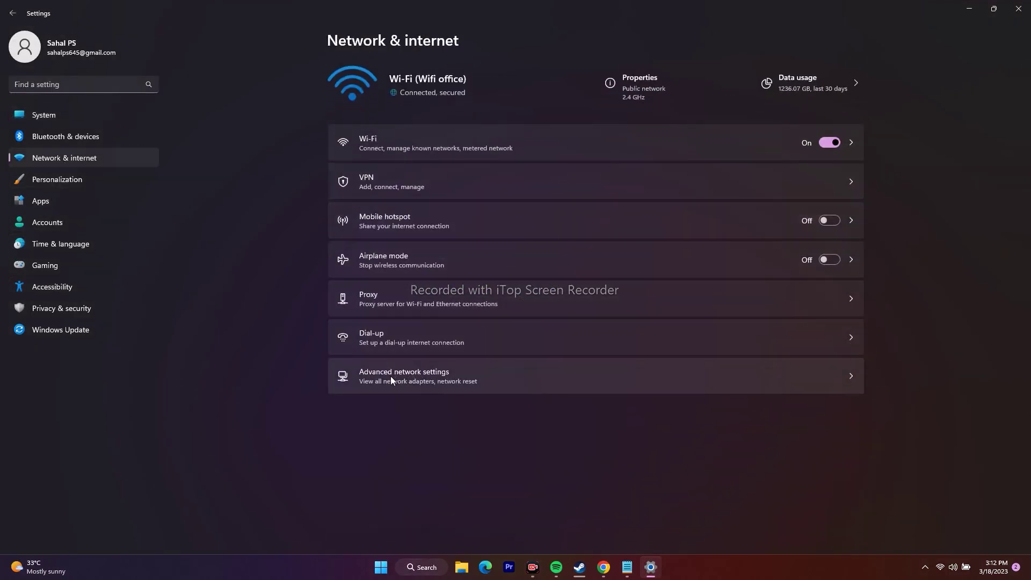
left_click(398, 375)
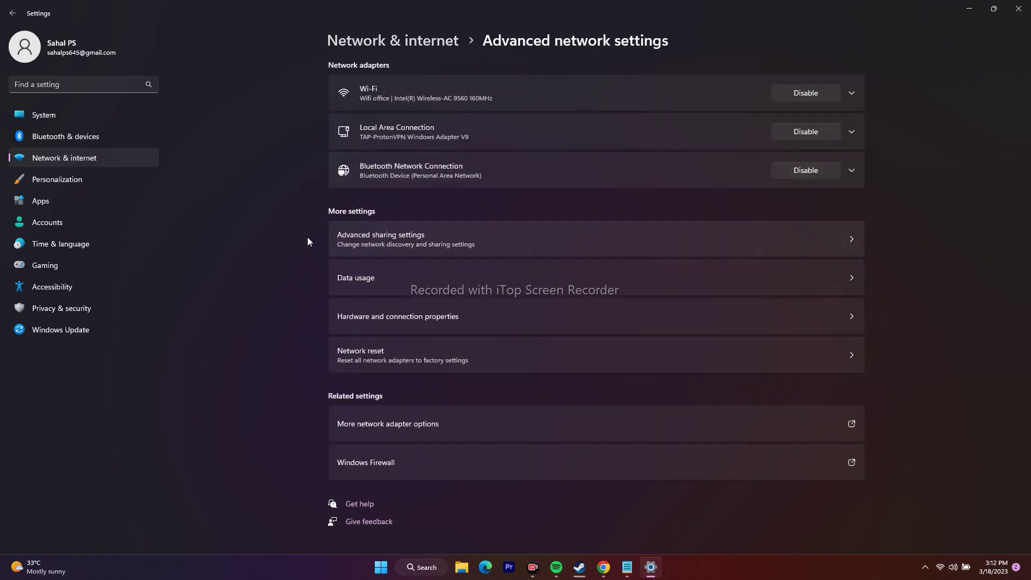
left_click(75, 115)
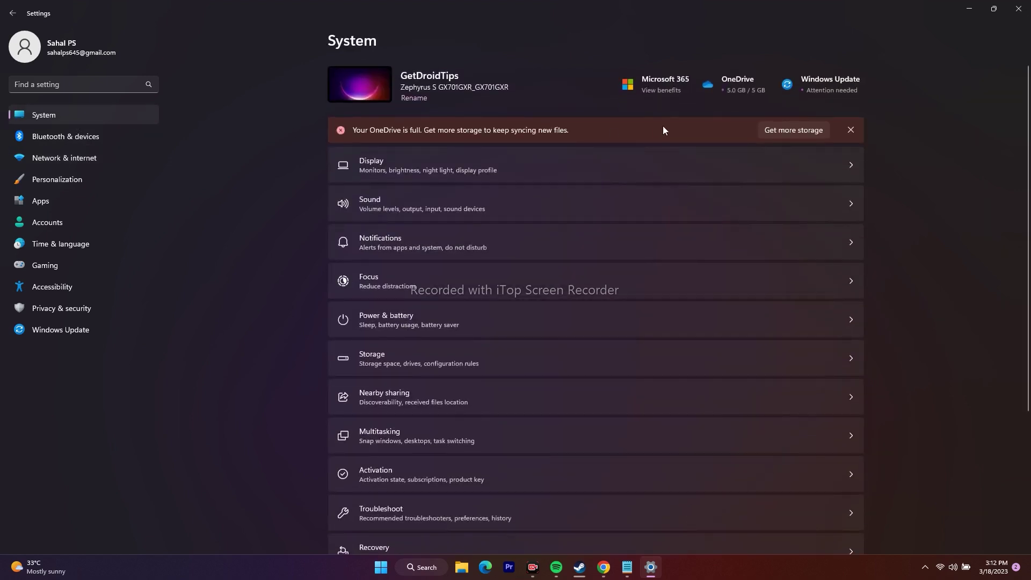
Step: Go to System > Troubleshoot > Other troubleshooters and browse the list, including Internet Connections and Network Adapter
scroll(637, 215, "down", 3)
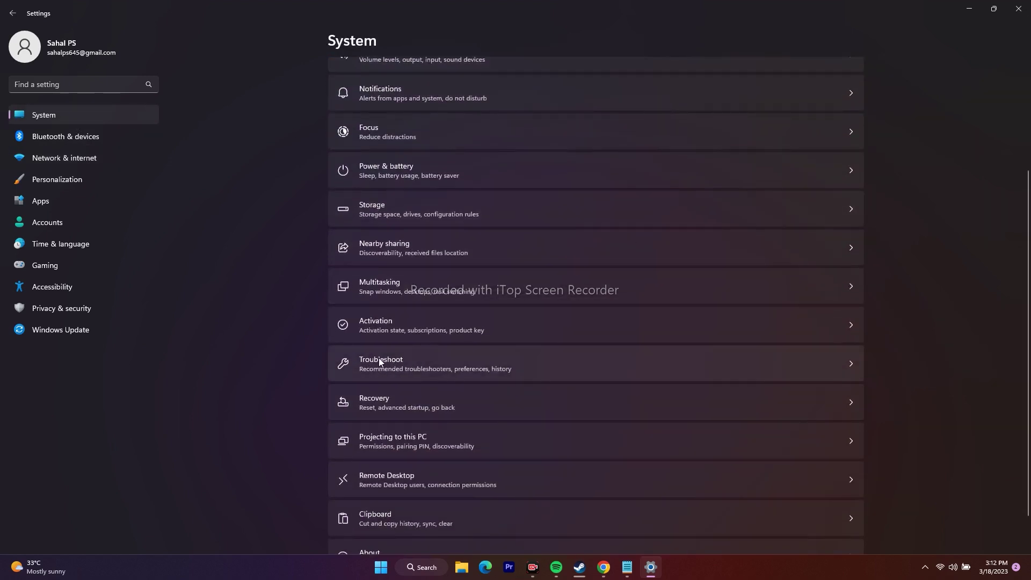
left_click(379, 360)
left_click(397, 168)
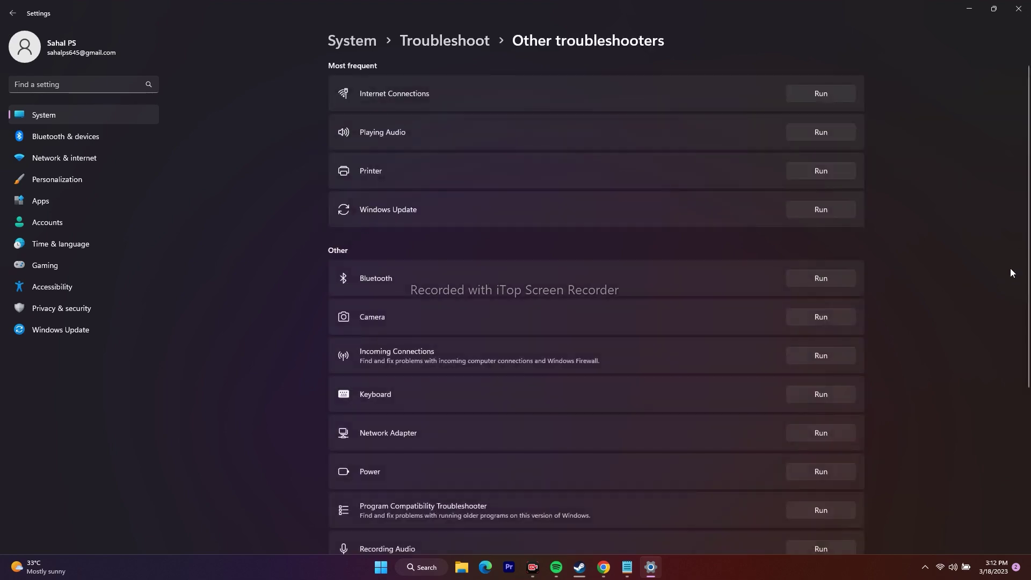
scroll(617, 188, "down", 3)
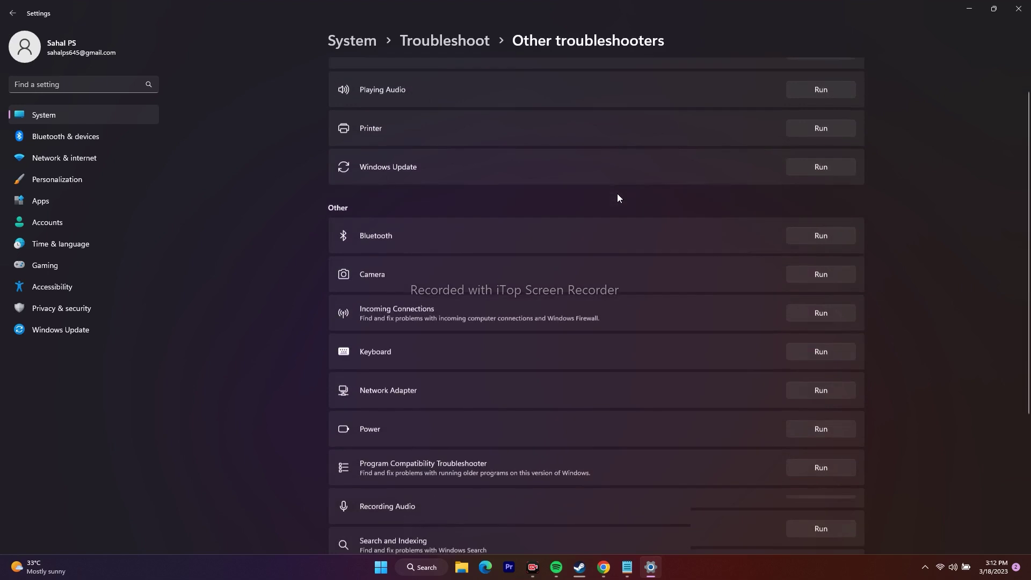
scroll(618, 198, "up", 3)
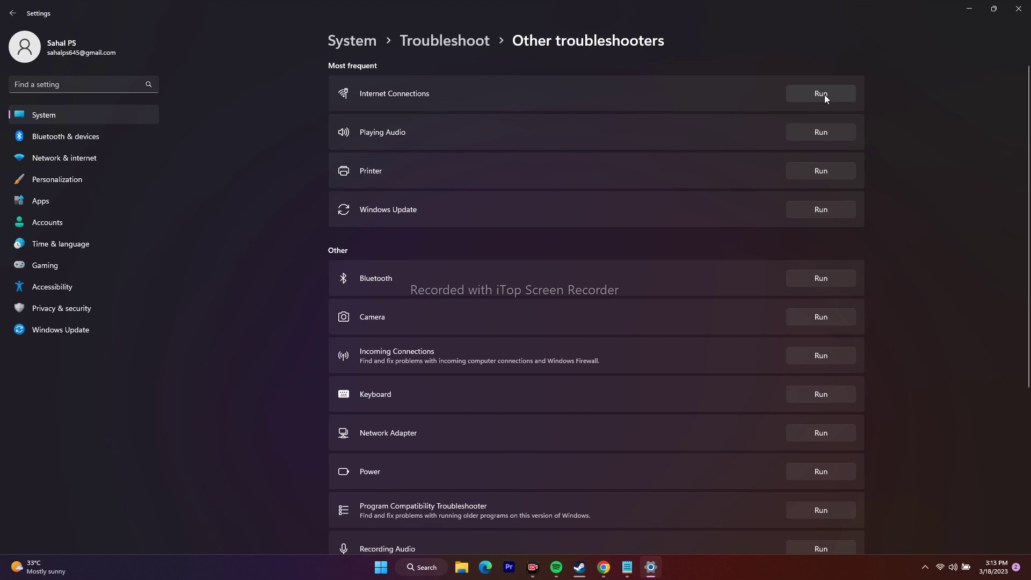
scroll(988, 194, "down", 5)
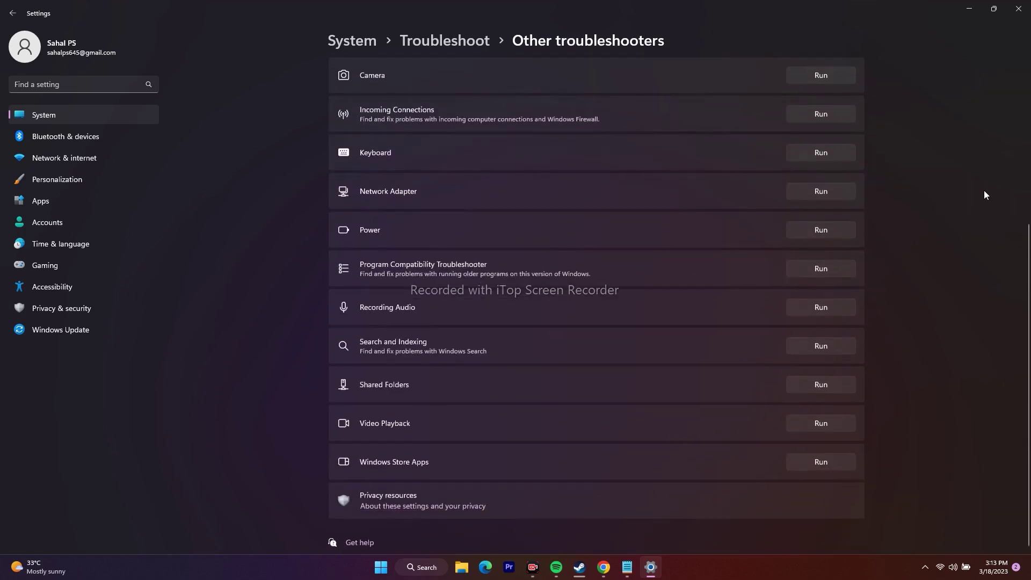
scroll(985, 194, "up", 5)
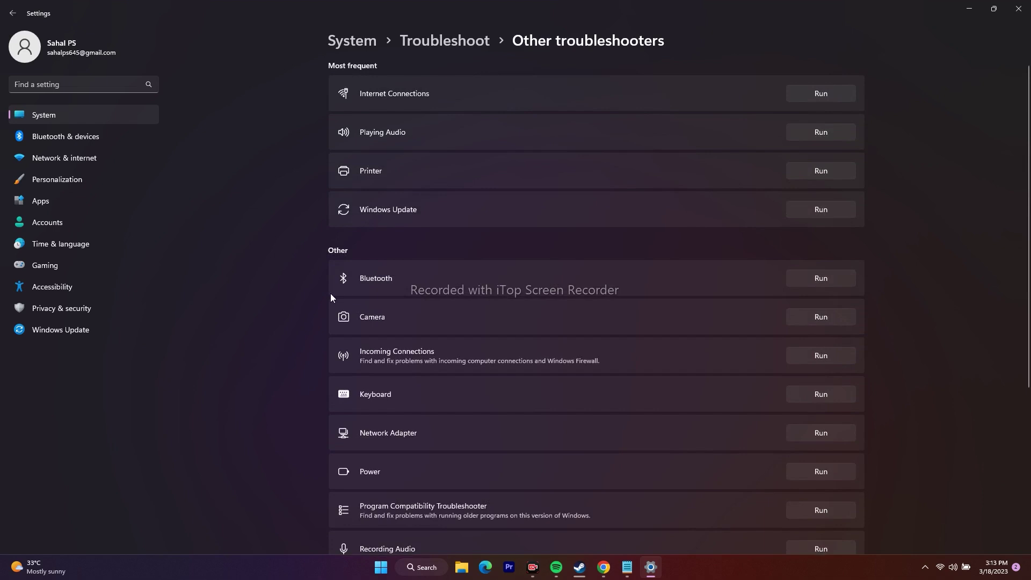
Step: Check Advanced sharing settings, where Public network discovery and file sharing are On, then close Settings
left_click(81, 160)
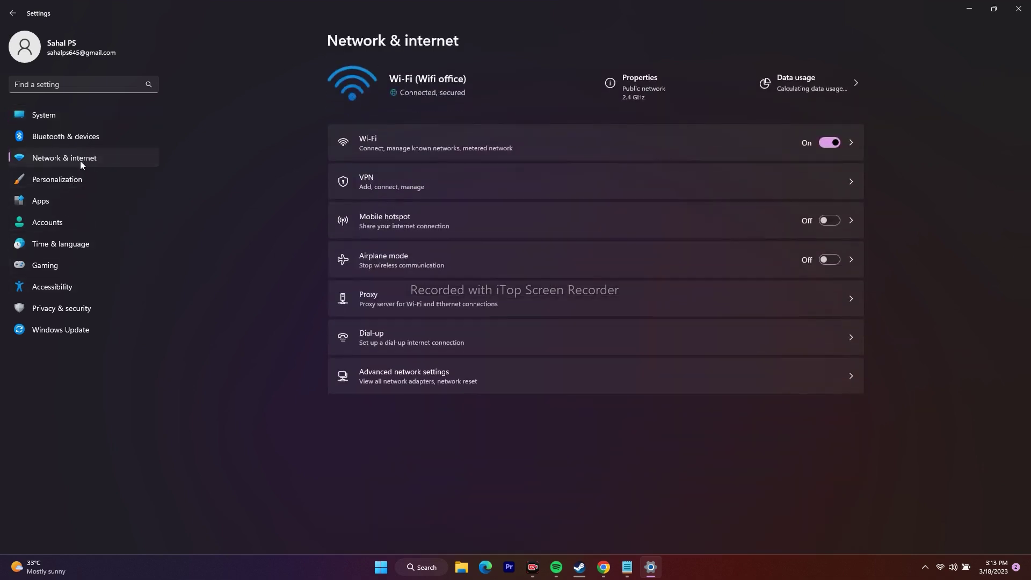
left_click(431, 377)
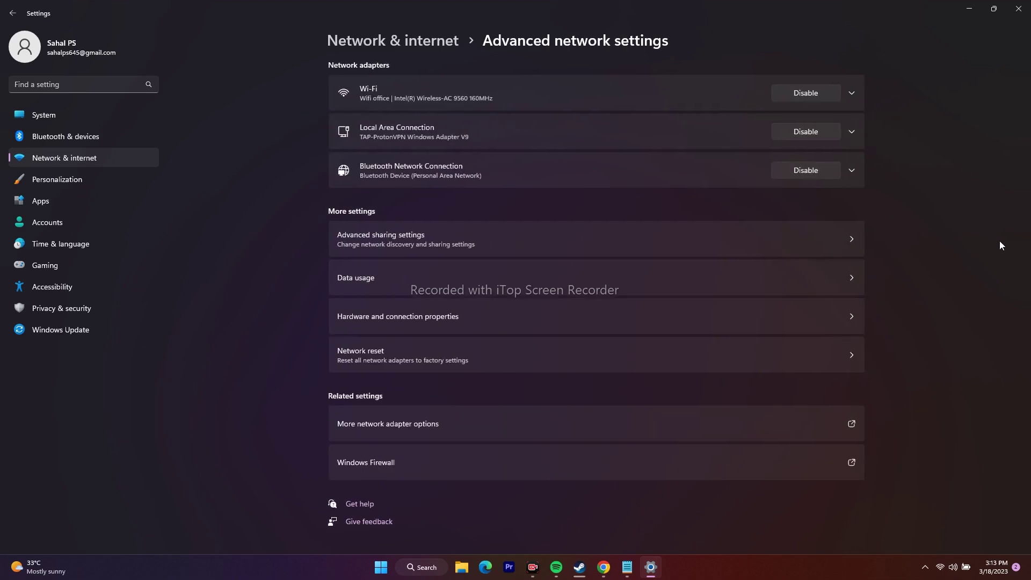
left_click(857, 238)
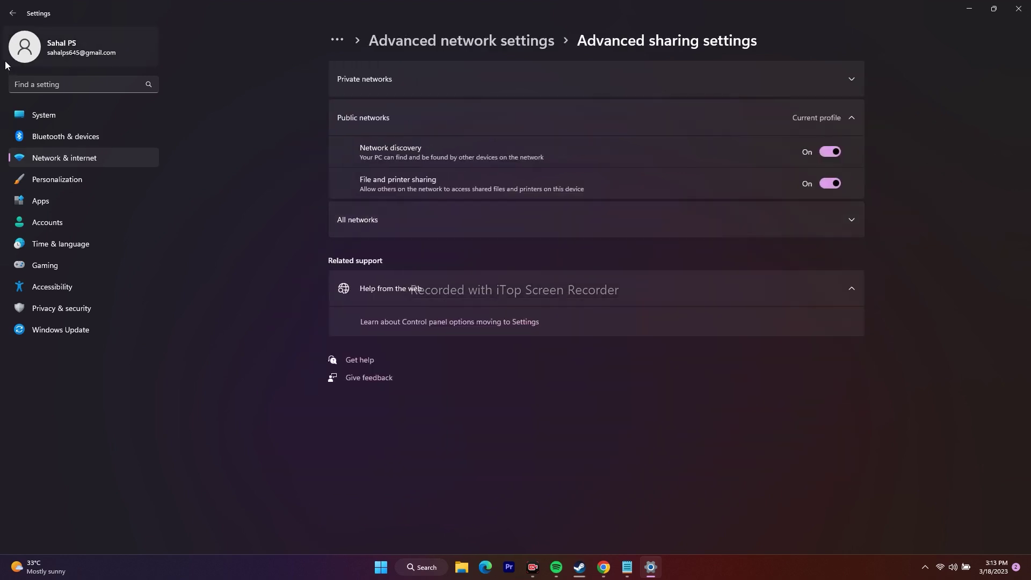
left_click(13, 13)
left_click(1018, 9)
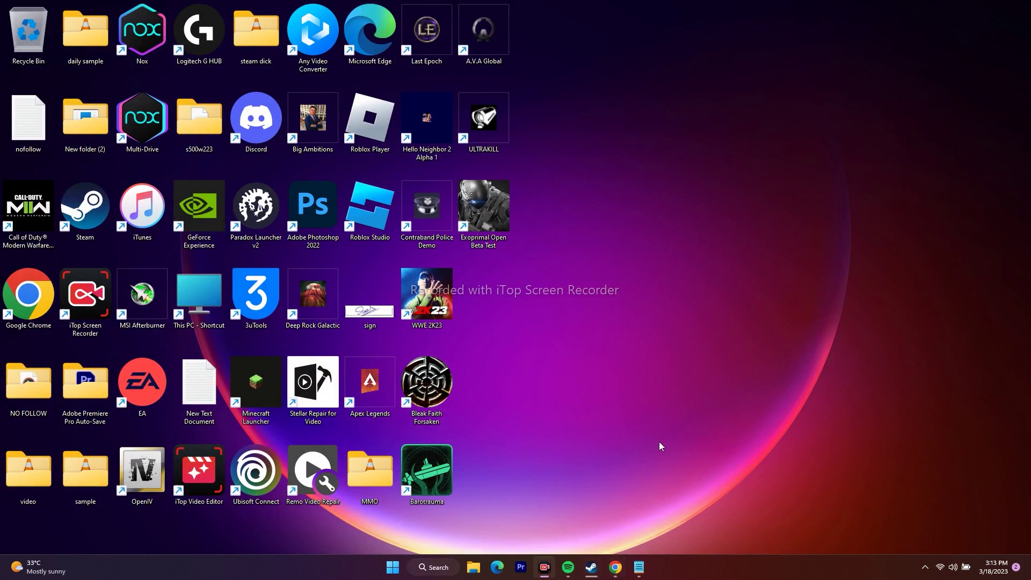
Step: Open WWE 2K23's Properties in Steam and run Verify integrity of game files under Local Files
left_click(591, 568)
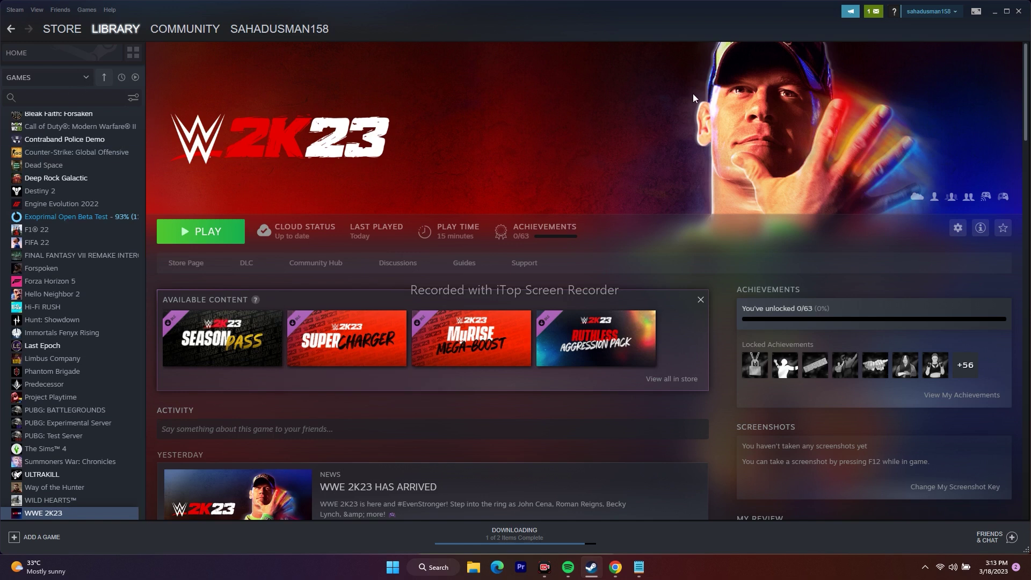
right_click(74, 517)
left_click(103, 510)
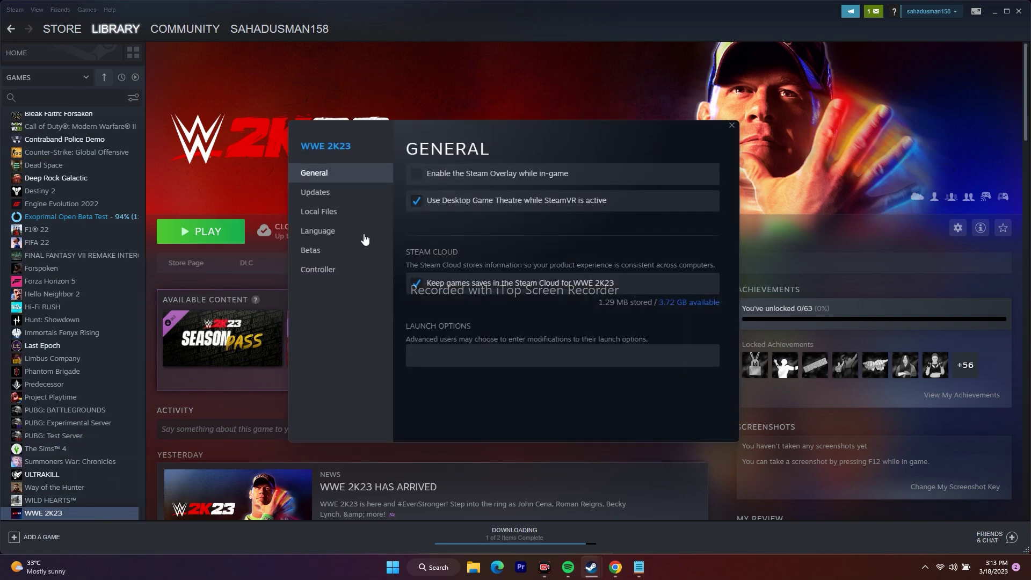
left_click(328, 212)
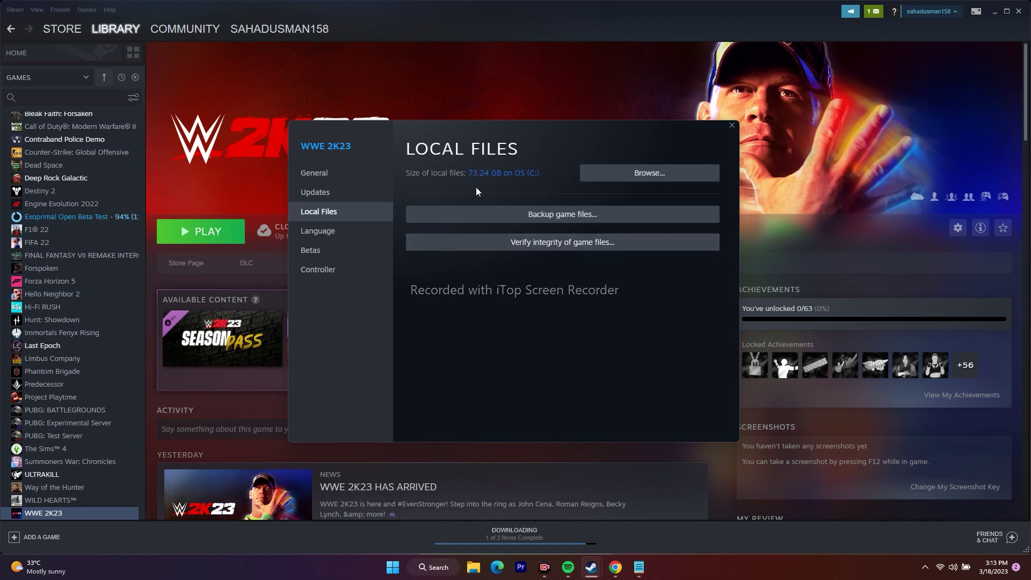
left_click_drag(511, 128, 580, 122)
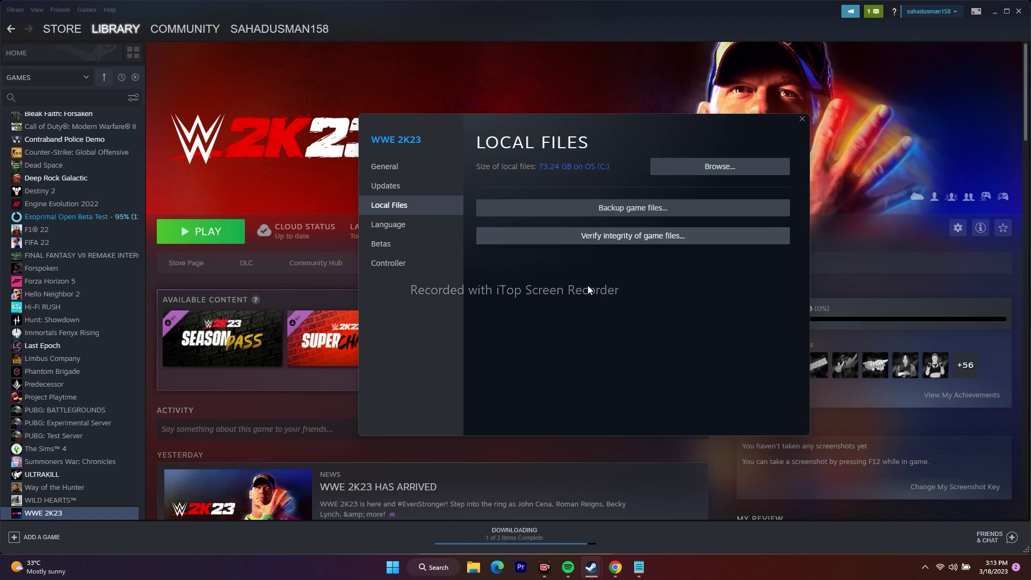
left_click(559, 236)
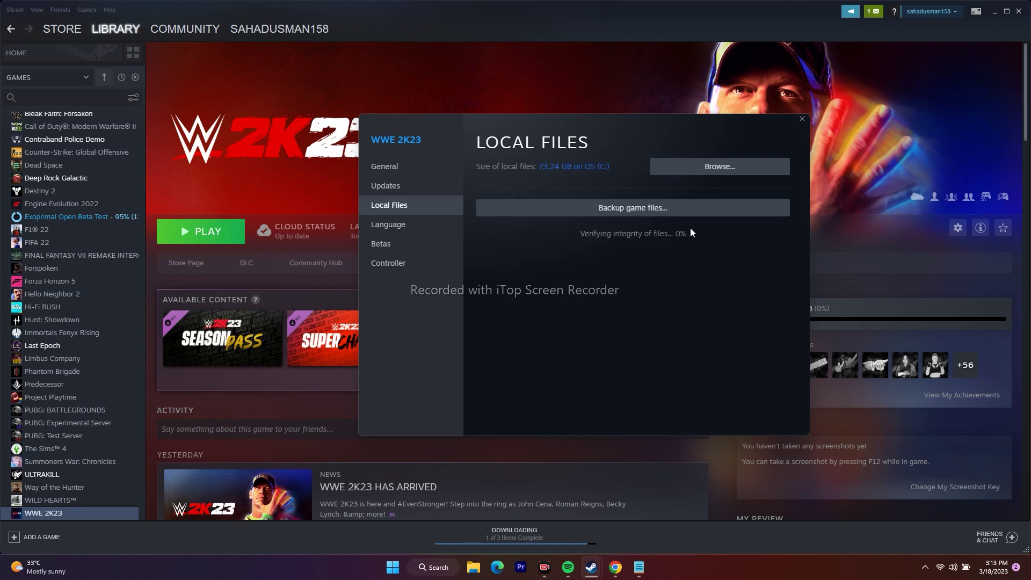